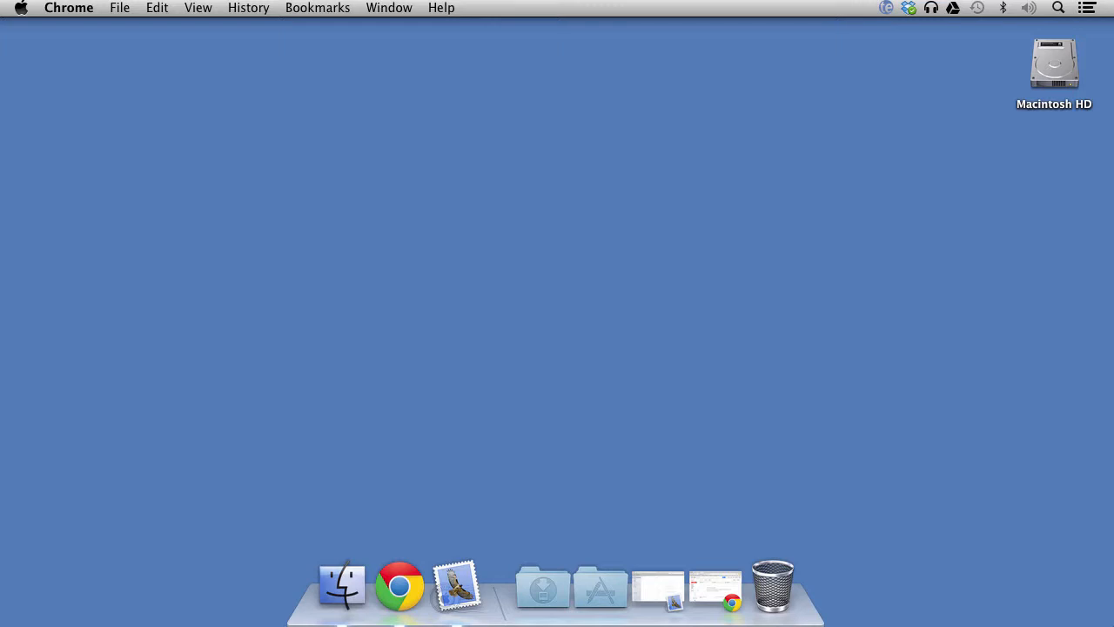
- Restore the minimized Chrome window with Gmail from the Dock
left_click(402, 595)
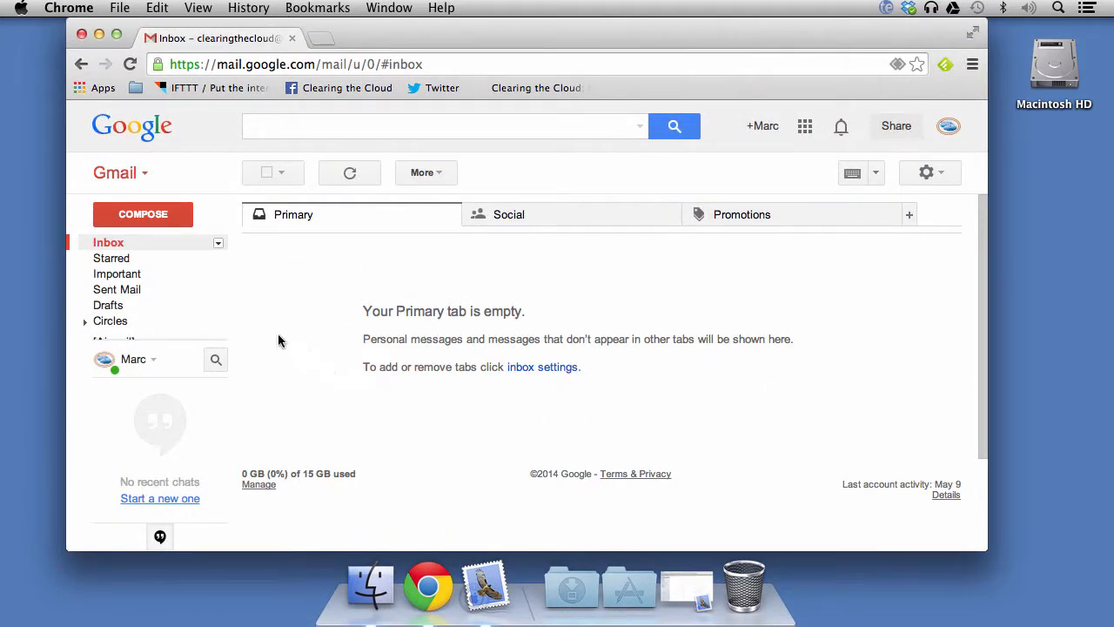
- Expand the sidebar, browse the Social and Primary categories, and bring up quick settings
mouse_move(197, 301)
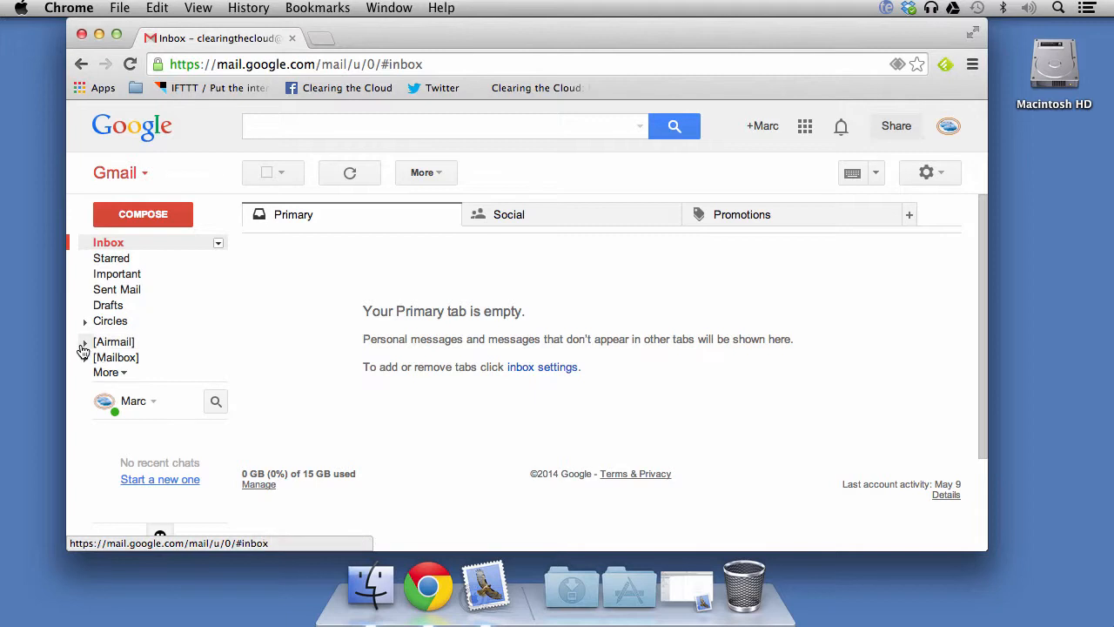
left_click(102, 373)
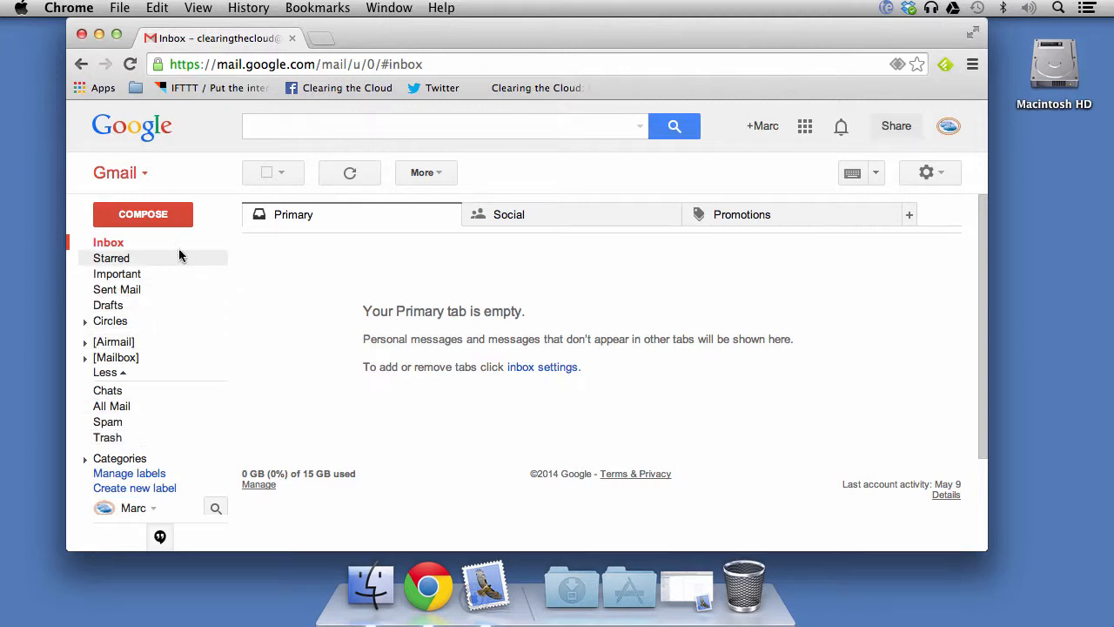
left_click(522, 220)
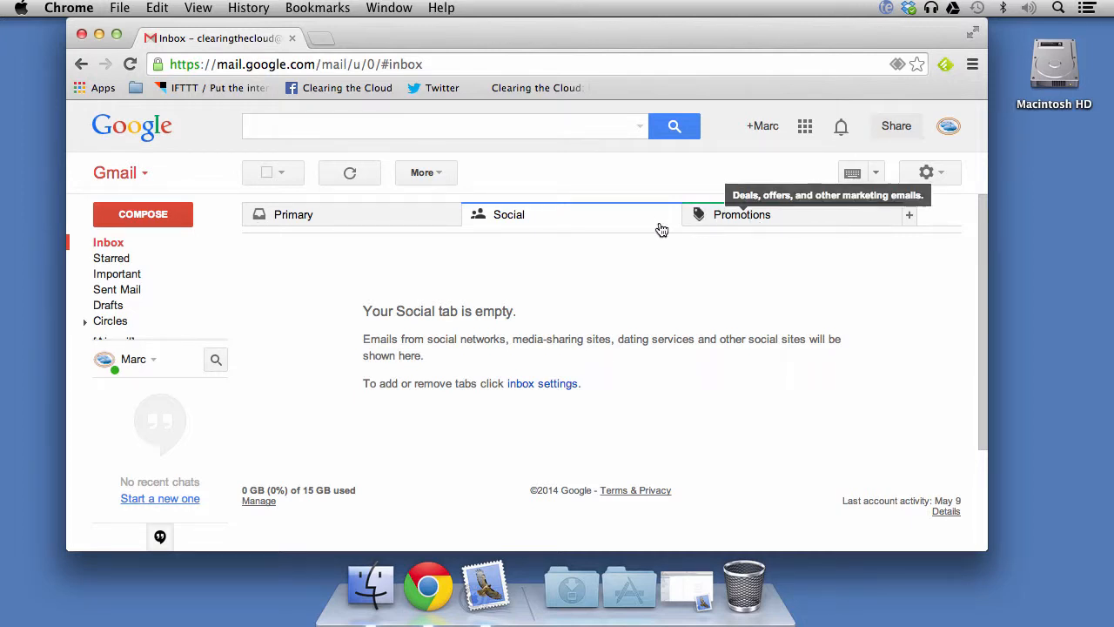
left_click(437, 227)
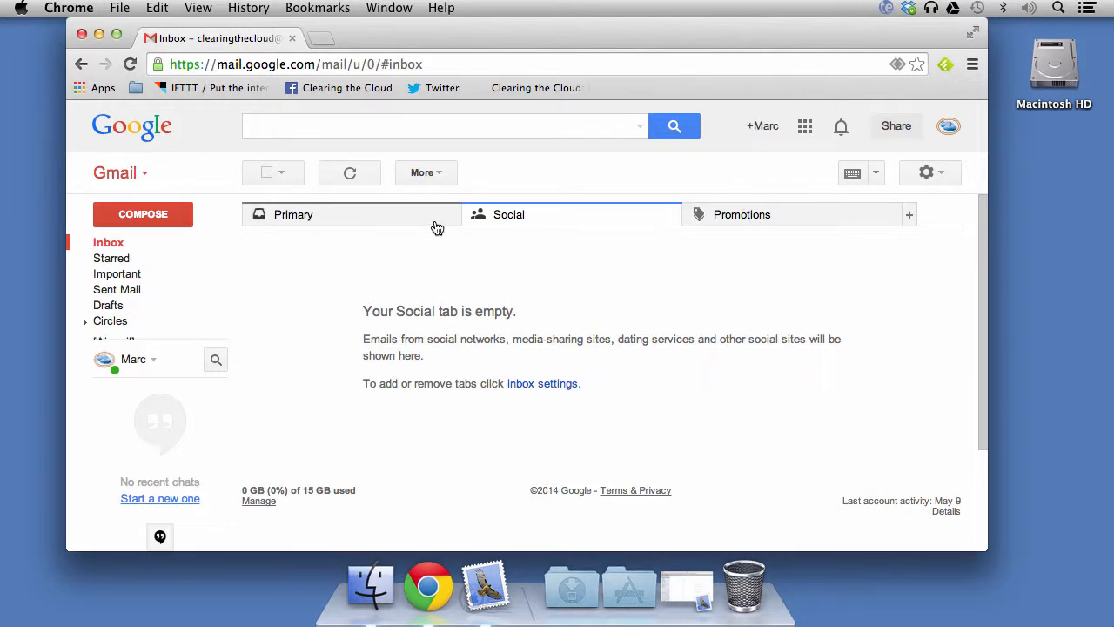
left_click(544, 216)
left_click(427, 223)
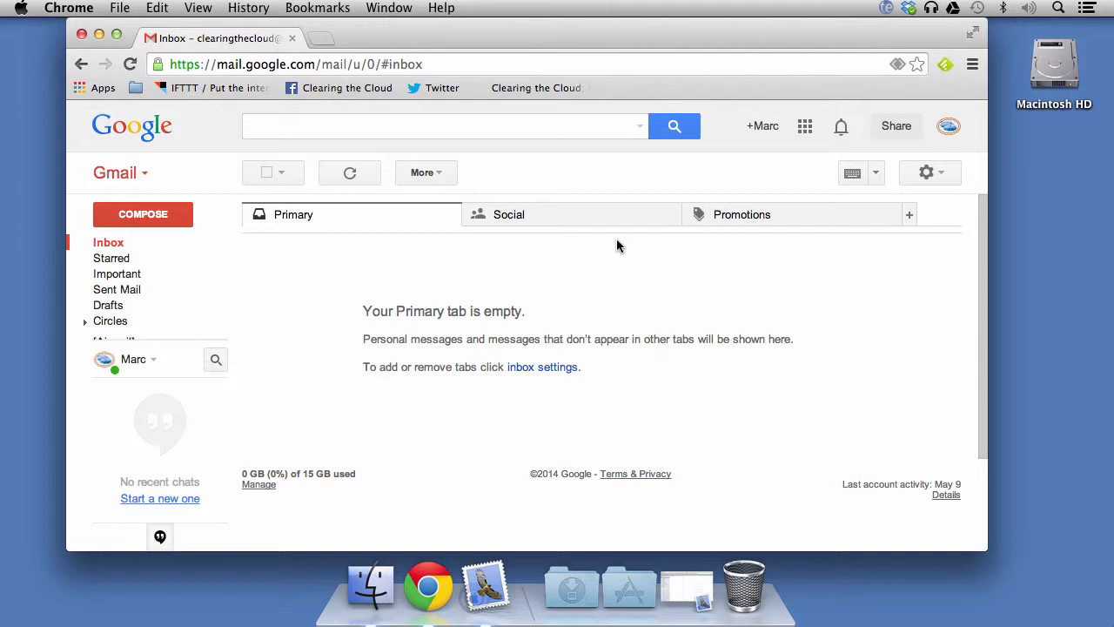
left_click(947, 174)
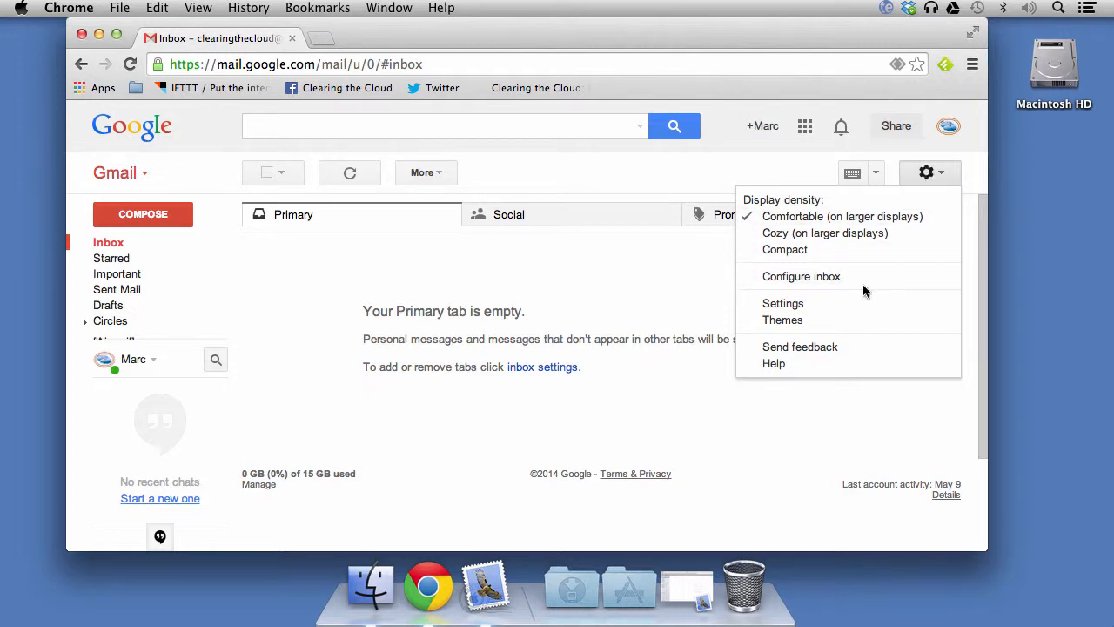
- Open the Labels page of Gmail settings and scroll down through the existing labels
left_click(783, 304)
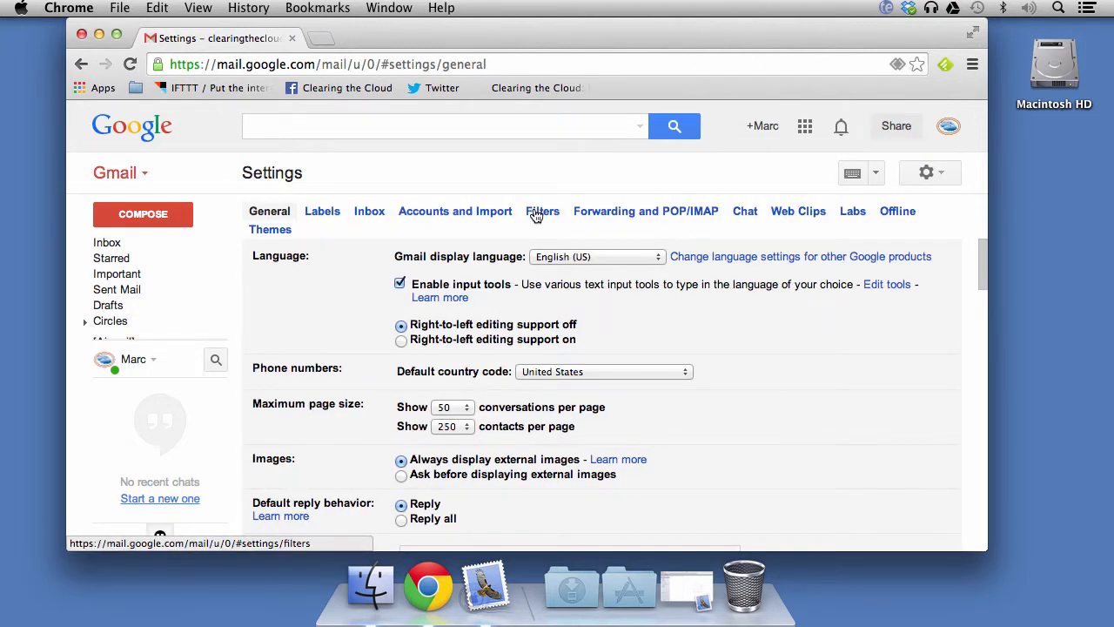
left_click(323, 210)
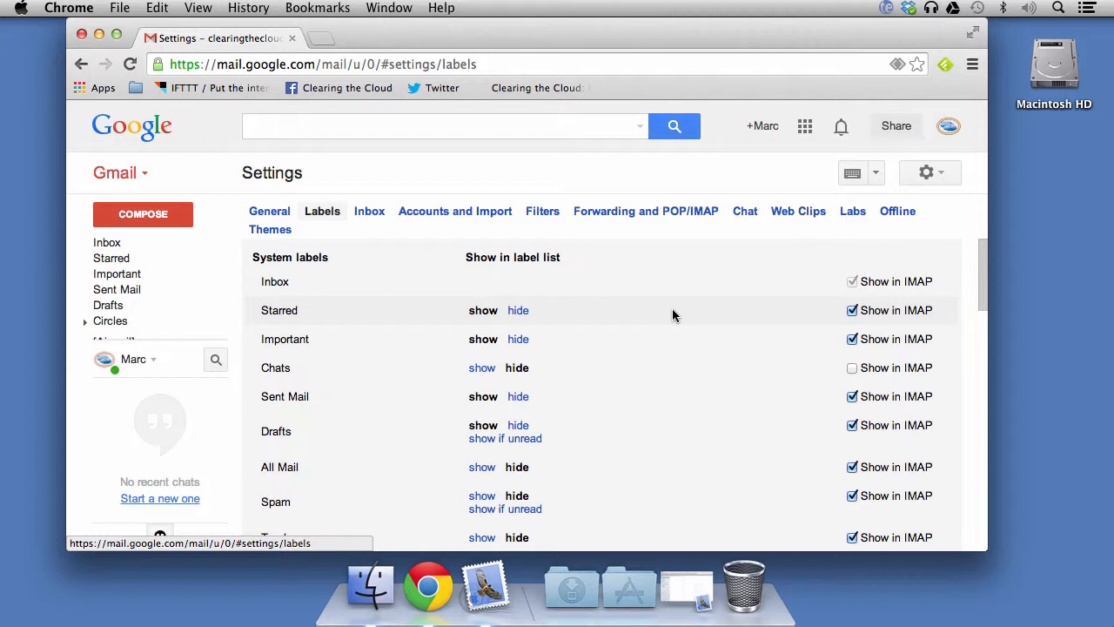
scroll(672, 310, "down", 4)
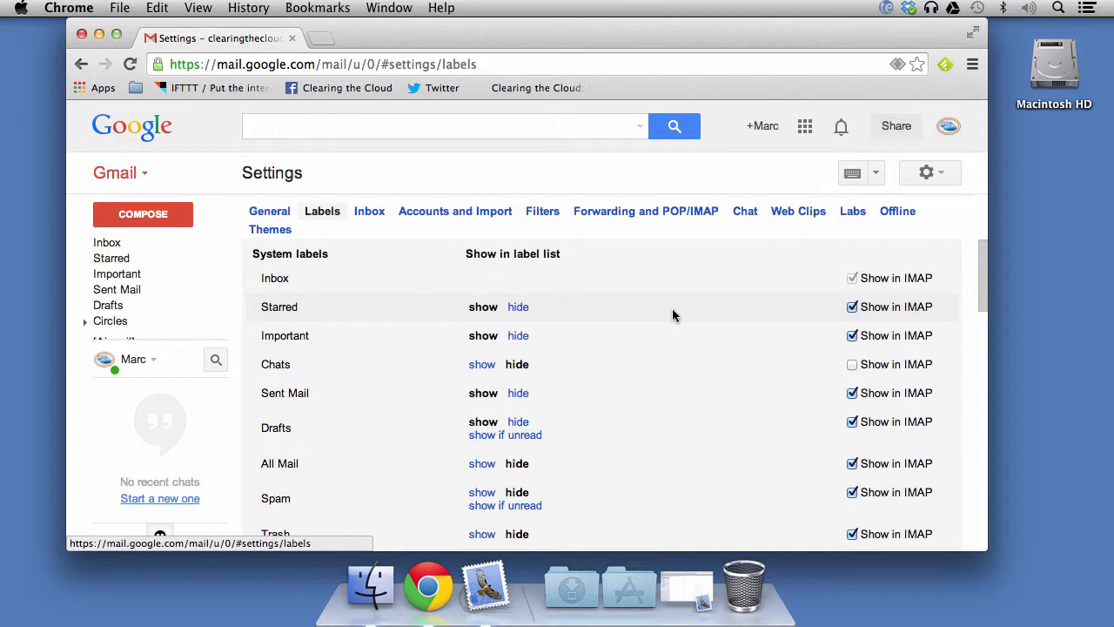
scroll(672, 309, "down", 4)
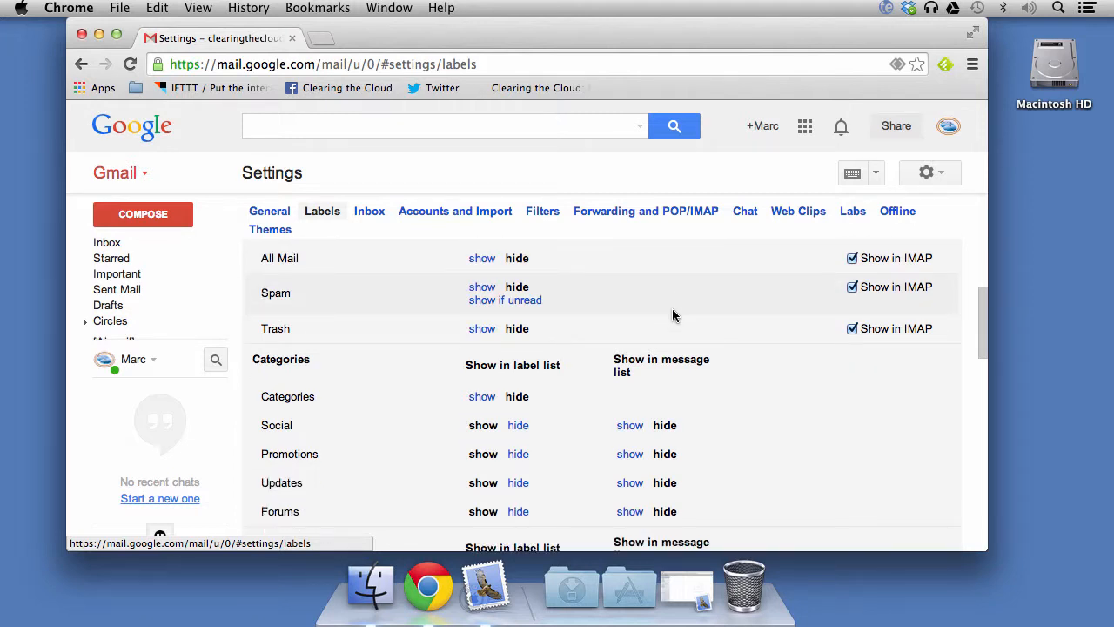
scroll(672, 315, "down", 1)
scroll(672, 315, "down", 1)
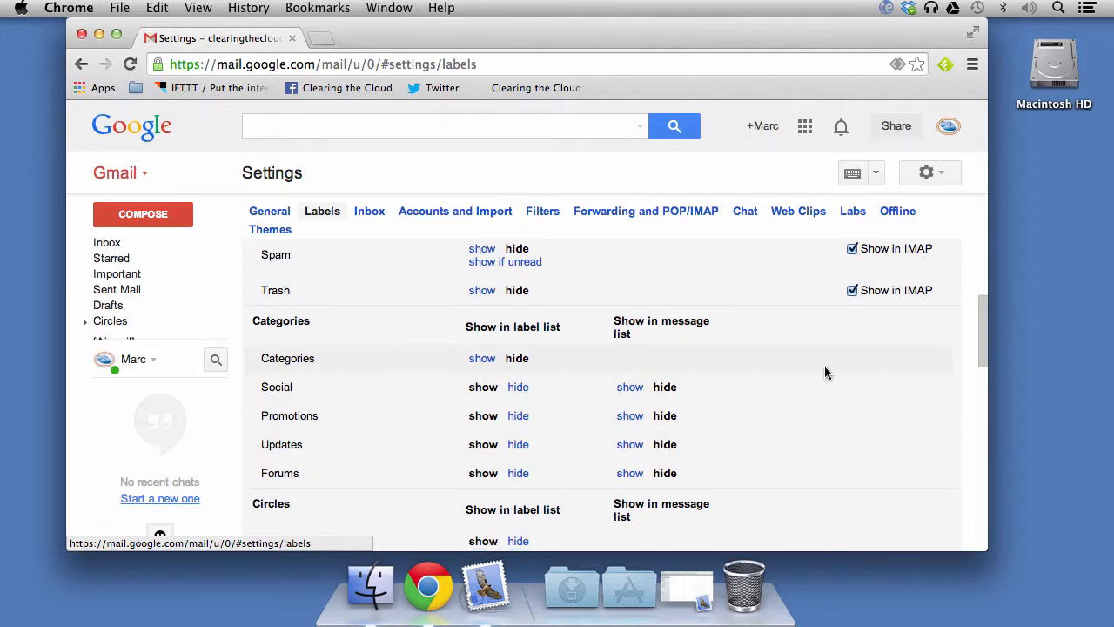
scroll(826, 372, "down", 2)
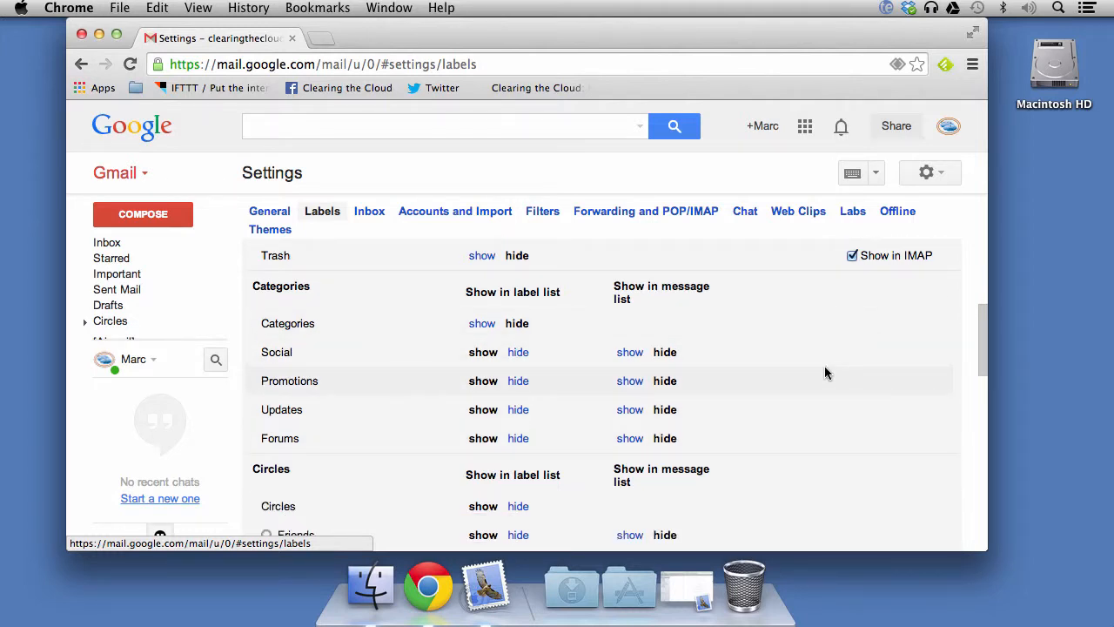
scroll(825, 369, "down", 5)
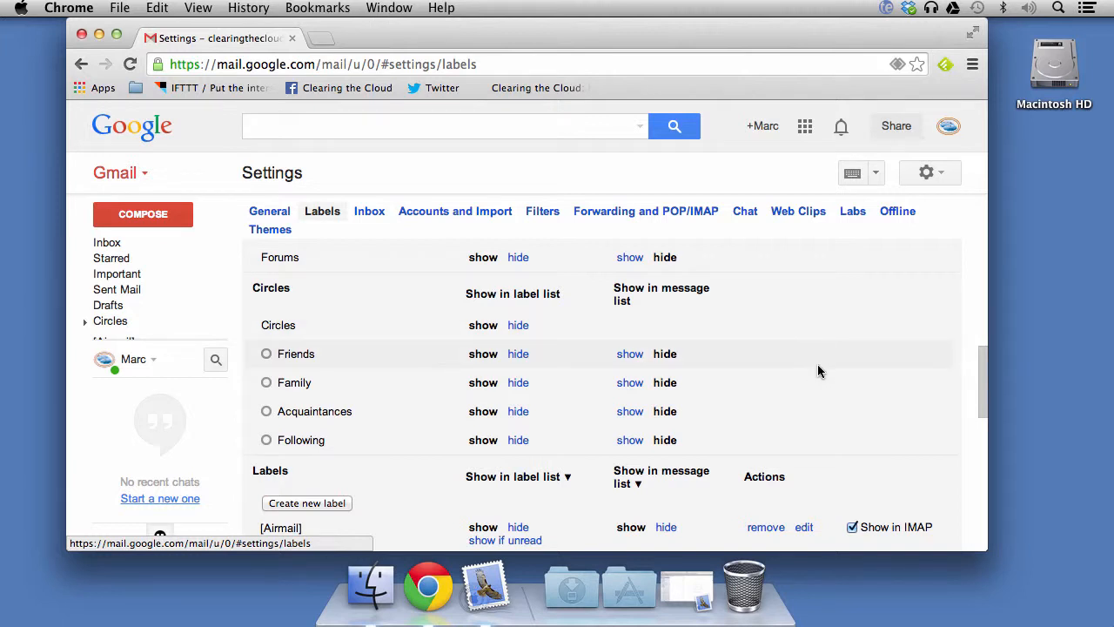
scroll(828, 347, "down", 3)
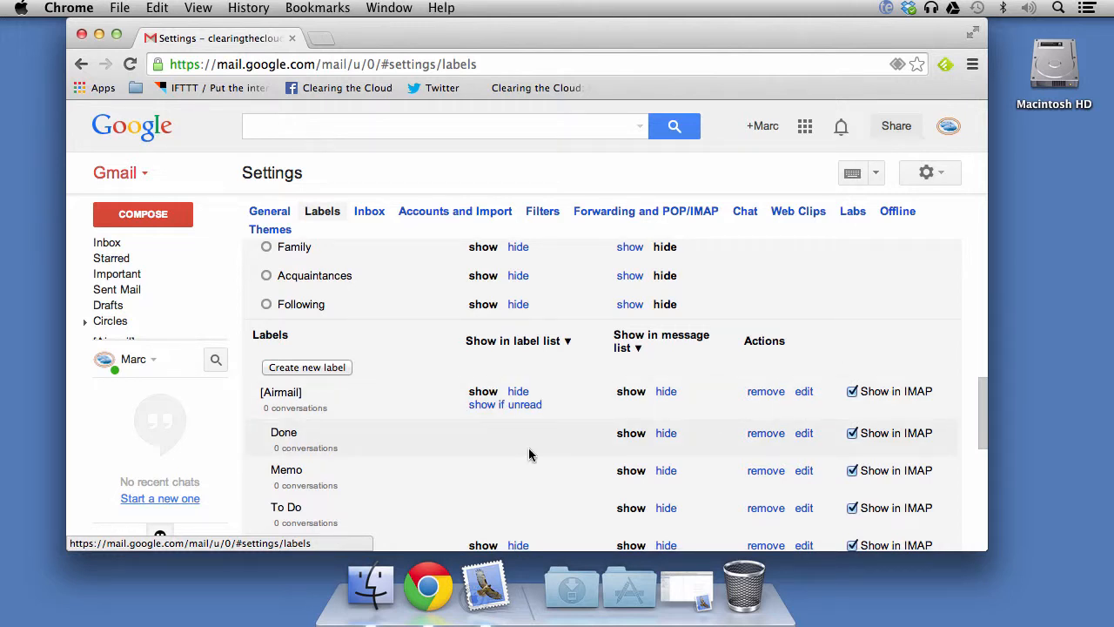
scroll(530, 454, "down", 3)
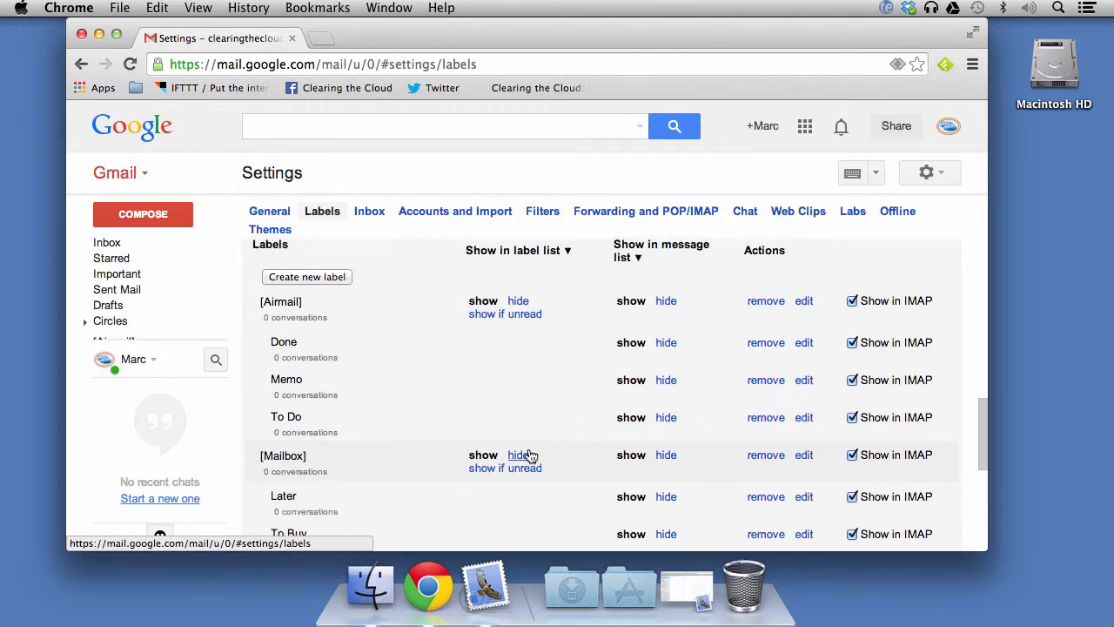
scroll(529, 454, "down", 3)
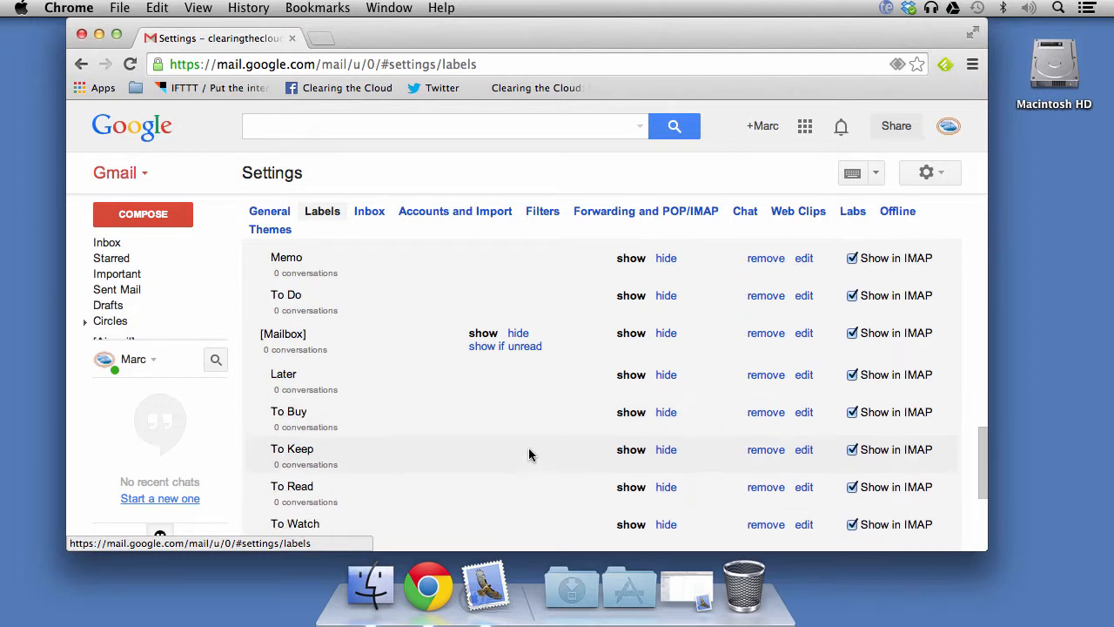
- Scroll back up and bring up the Create new label form
scroll(529, 454, "up", 4)
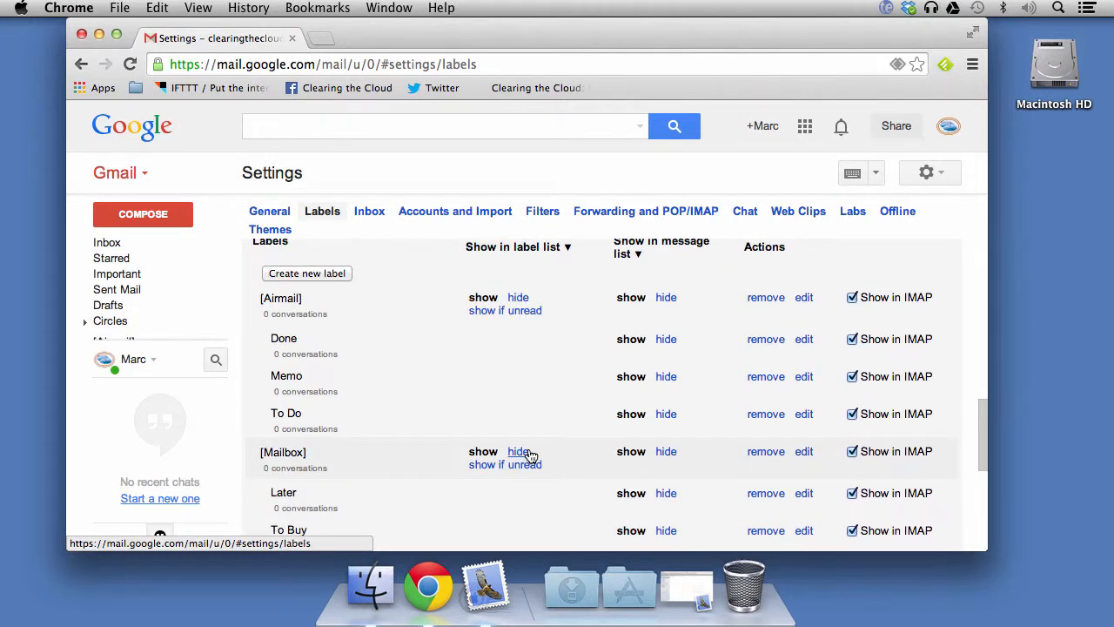
scroll(530, 454, "up", 1)
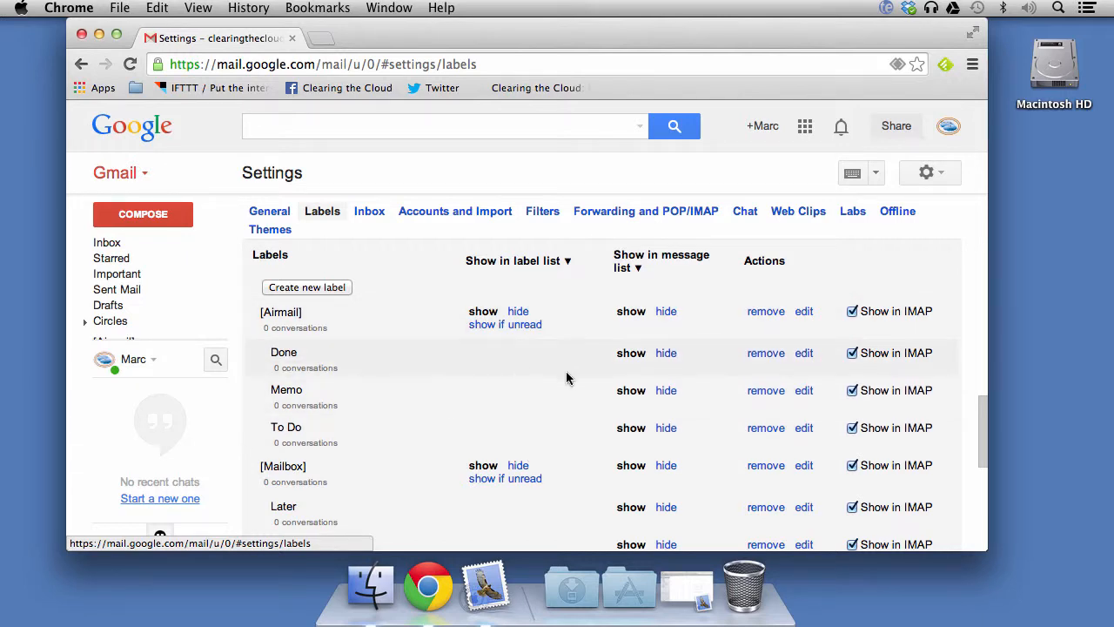
scroll(592, 388, "down", 8)
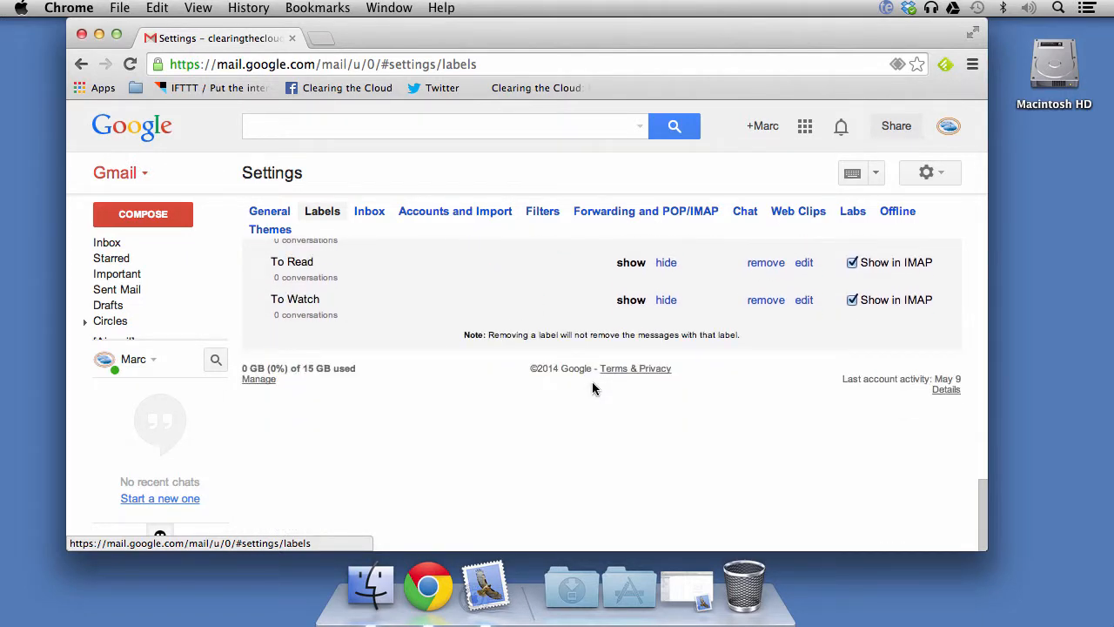
scroll(591, 389, "up", 8)
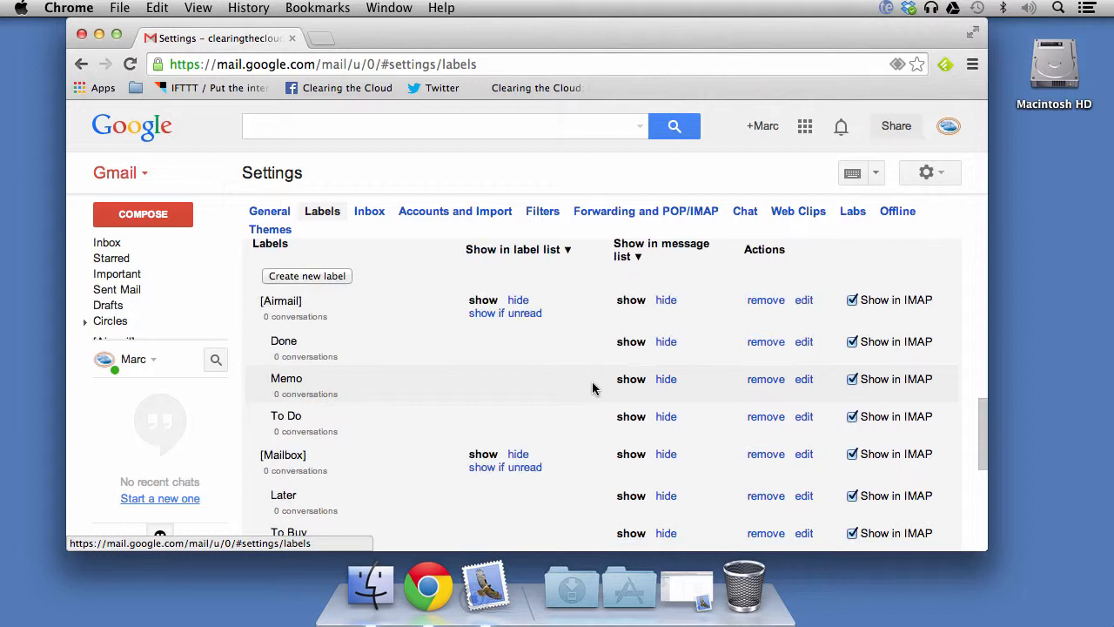
left_click(330, 275)
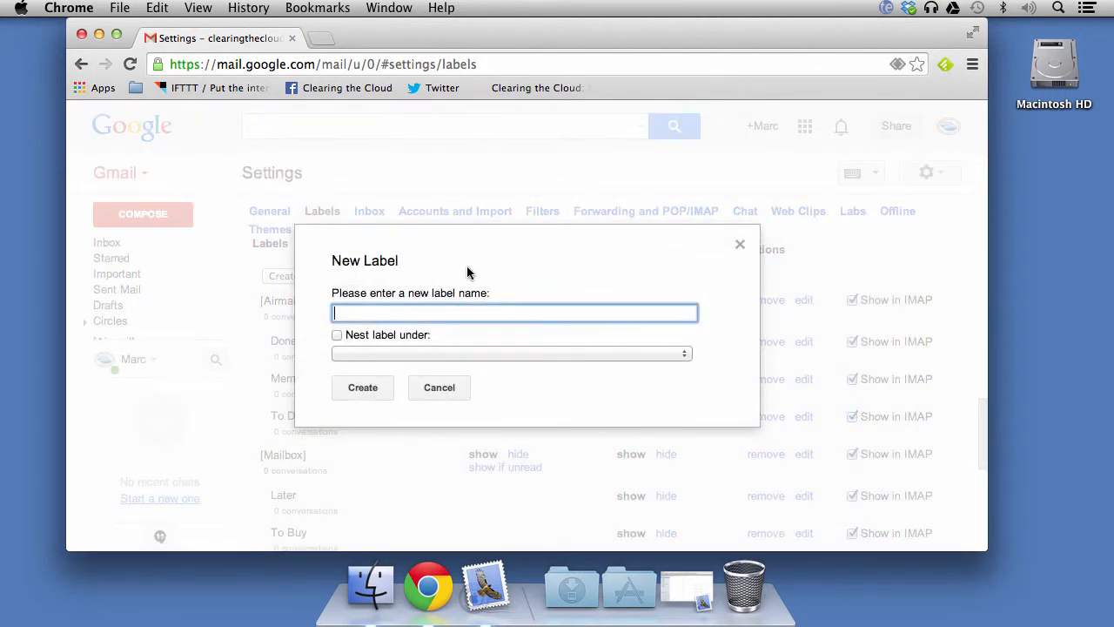
- Create a label named 'admin' and confirm it appears at the bottom of the list
type("admin")
left_click(372, 388)
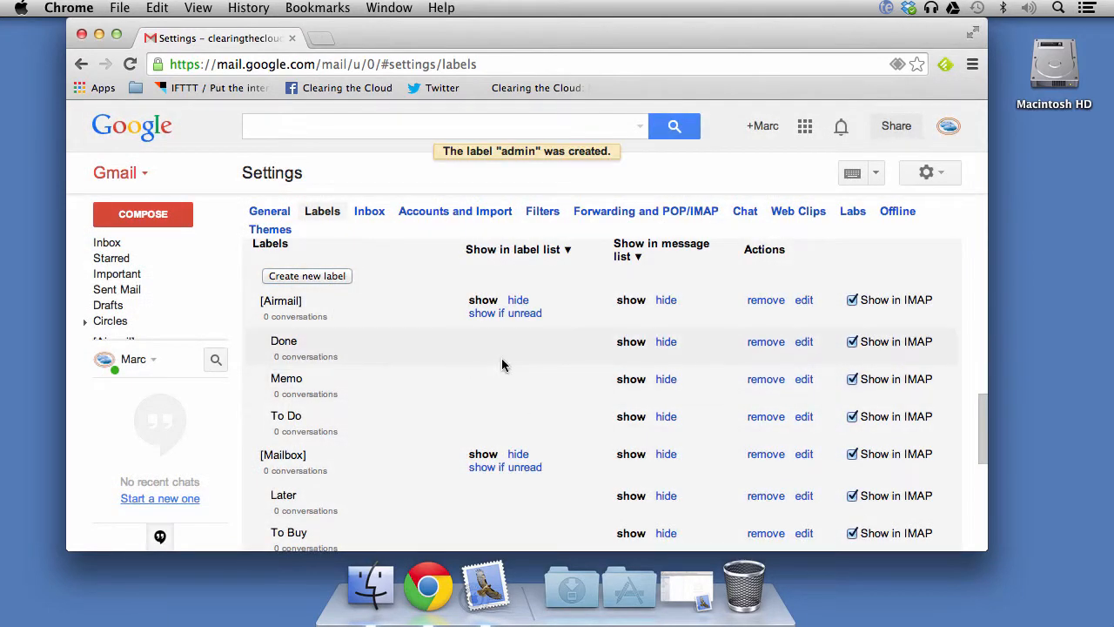
scroll(502, 366, "down", 5)
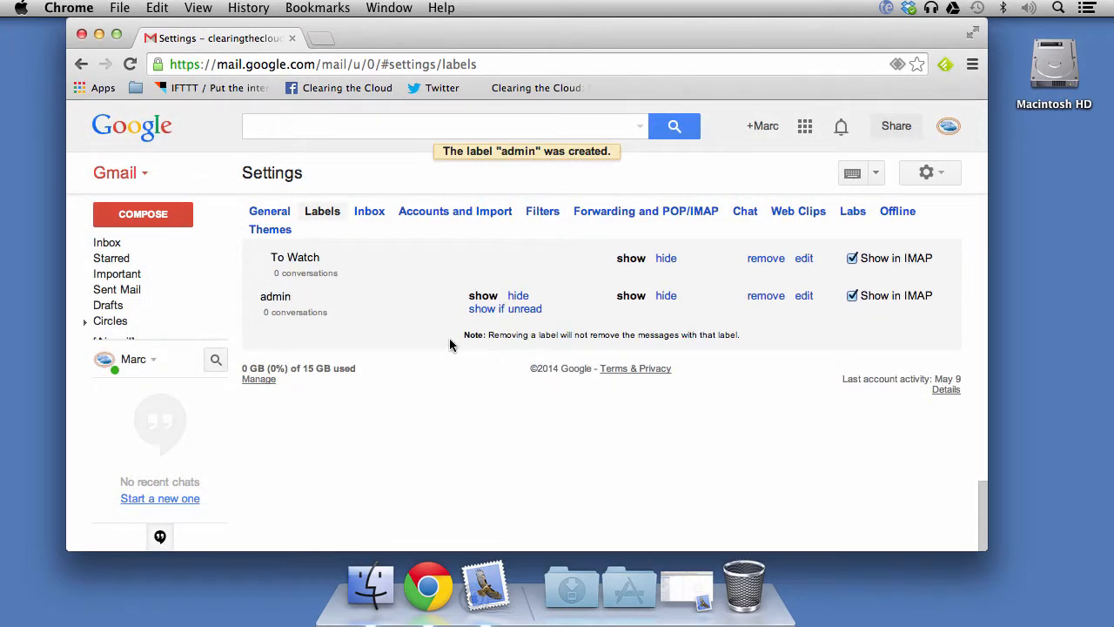
scroll(491, 408, "up", 10)
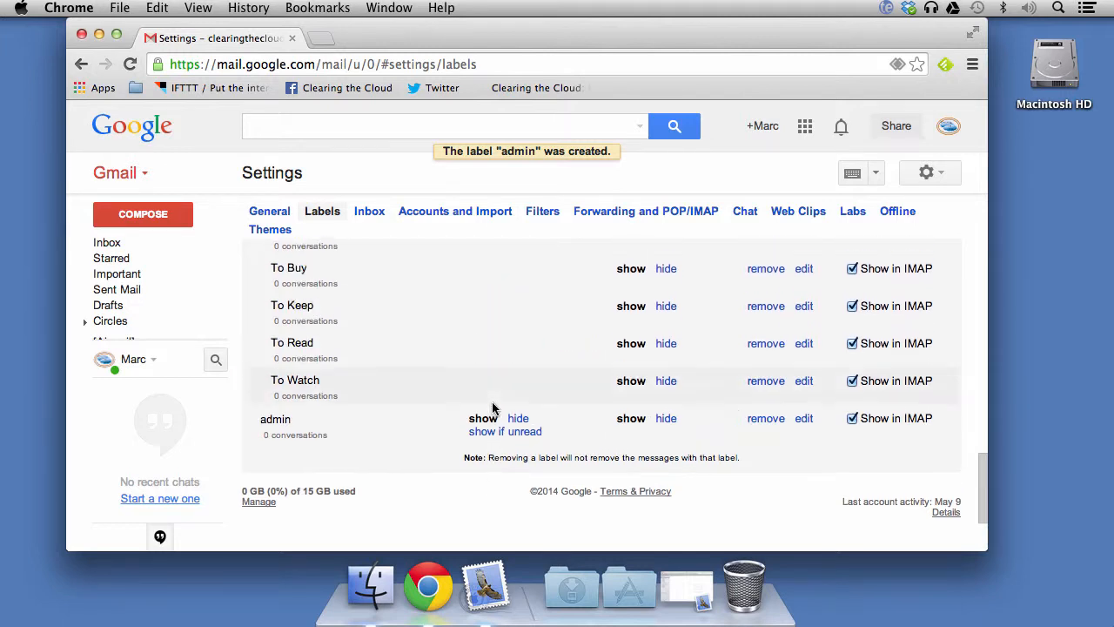
- Start a filter whose To condition is the account's address with +admin before the @
left_click(540, 214)
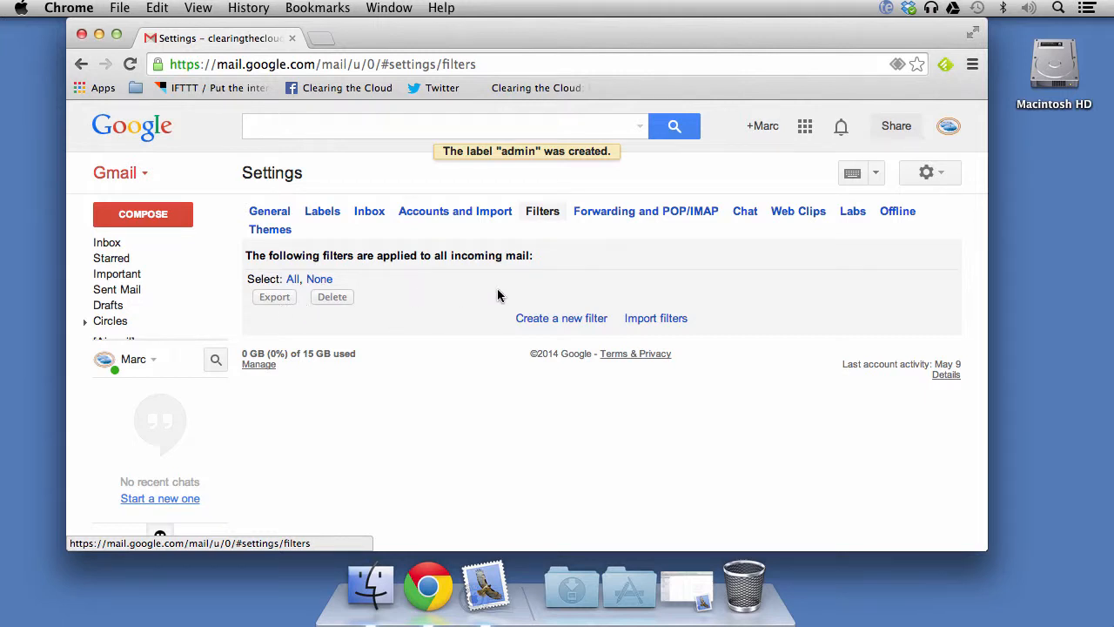
left_click(575, 321)
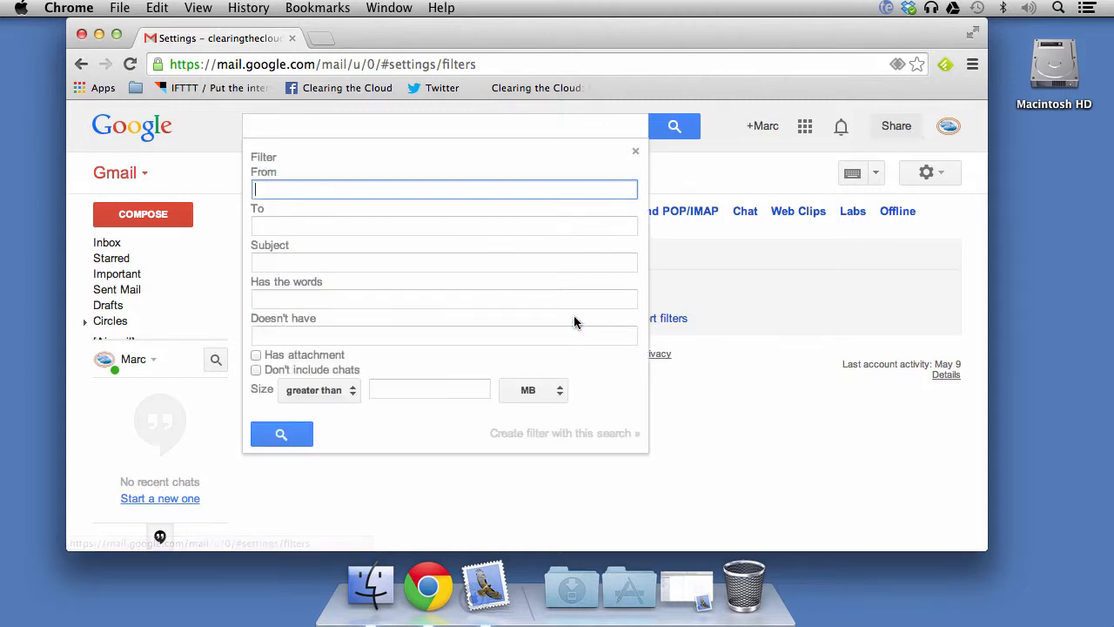
left_click(419, 228)
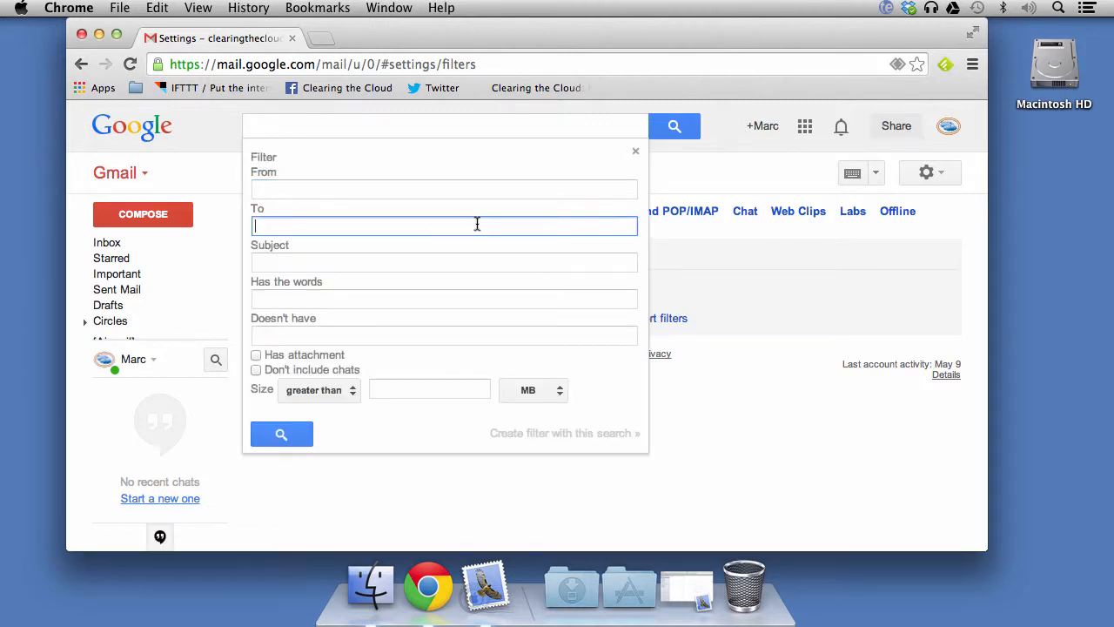
type("i")
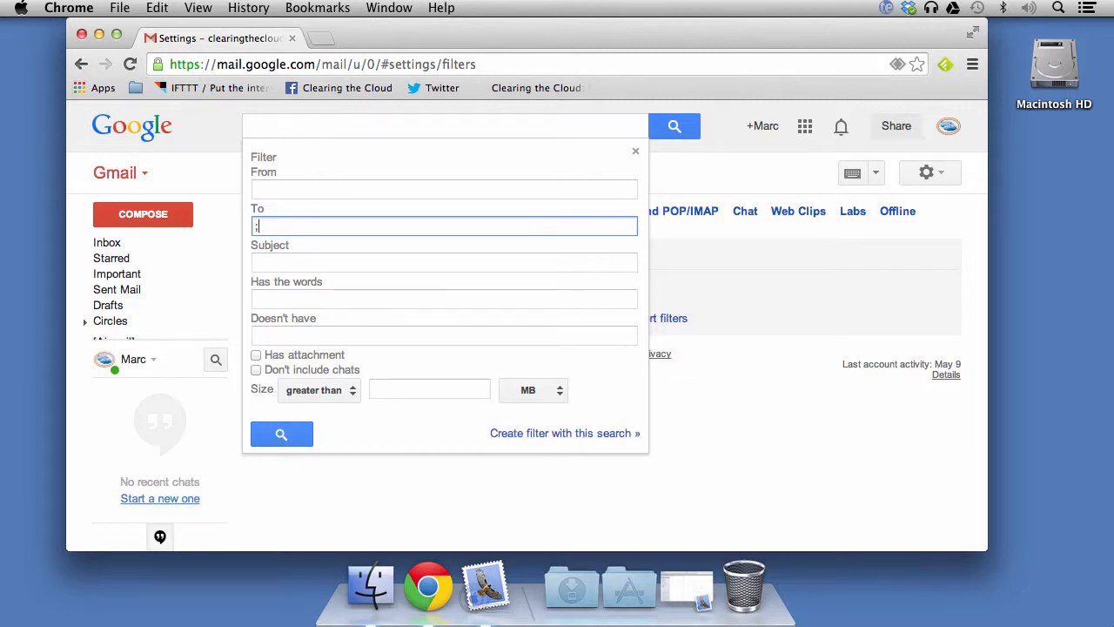
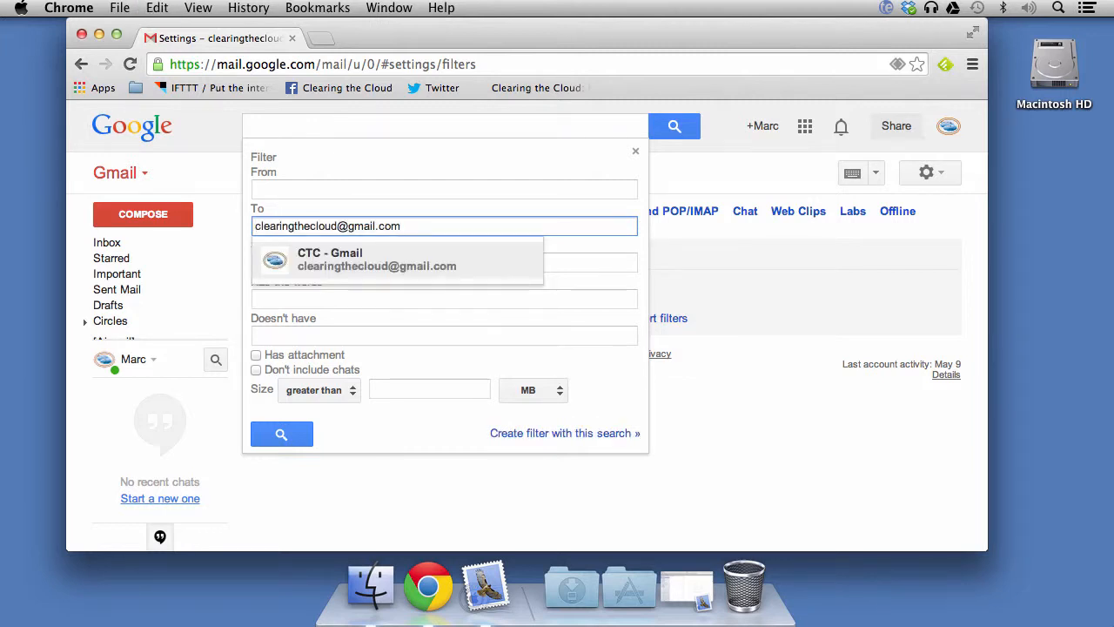
left_click(338, 225)
type("+")
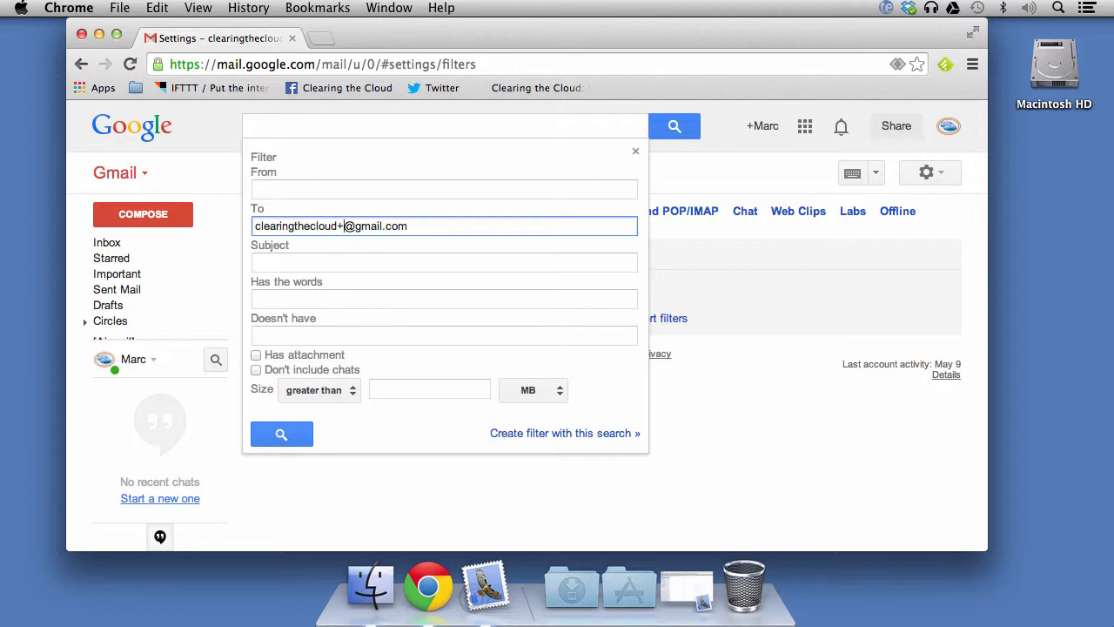
type("admin")
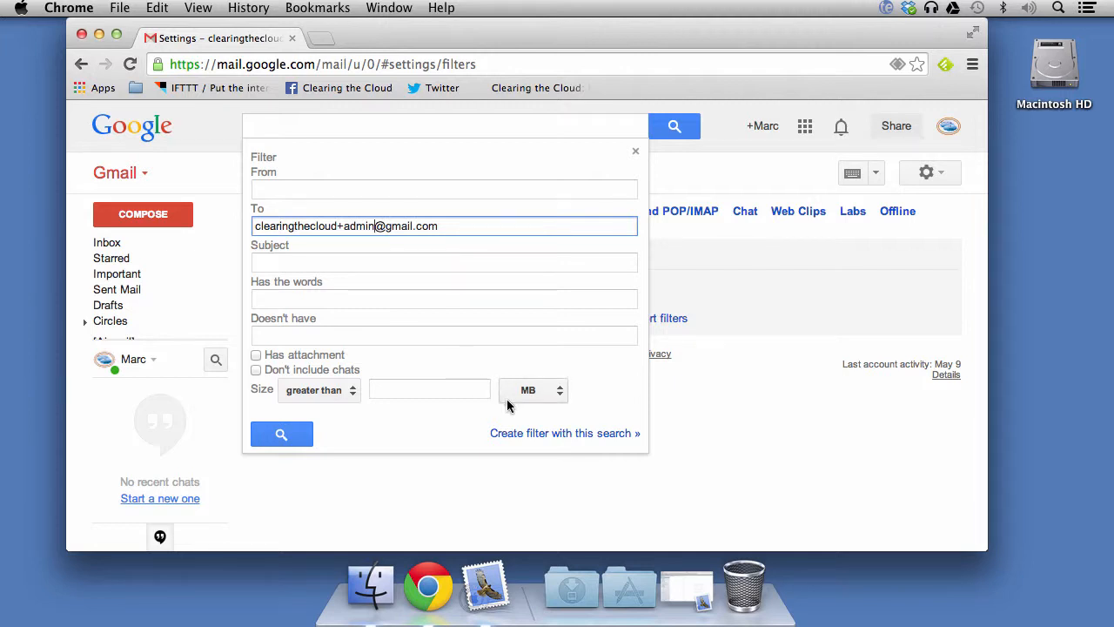
left_click(546, 434)
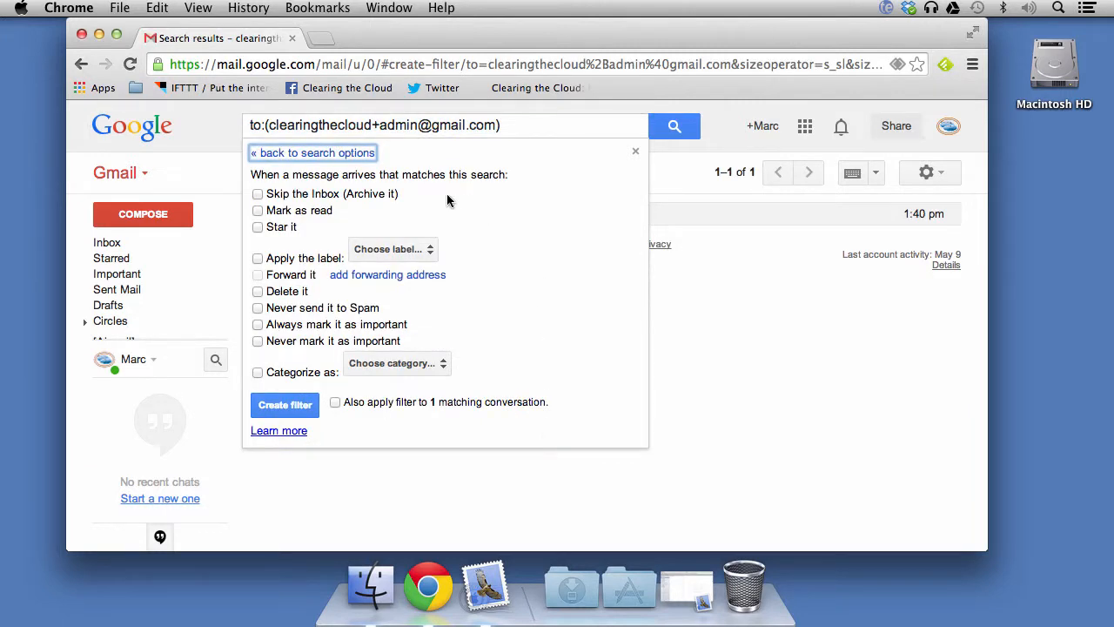
- Create the filter with Skip the Inbox and Apply the label 'admin' enabled
left_click(257, 194)
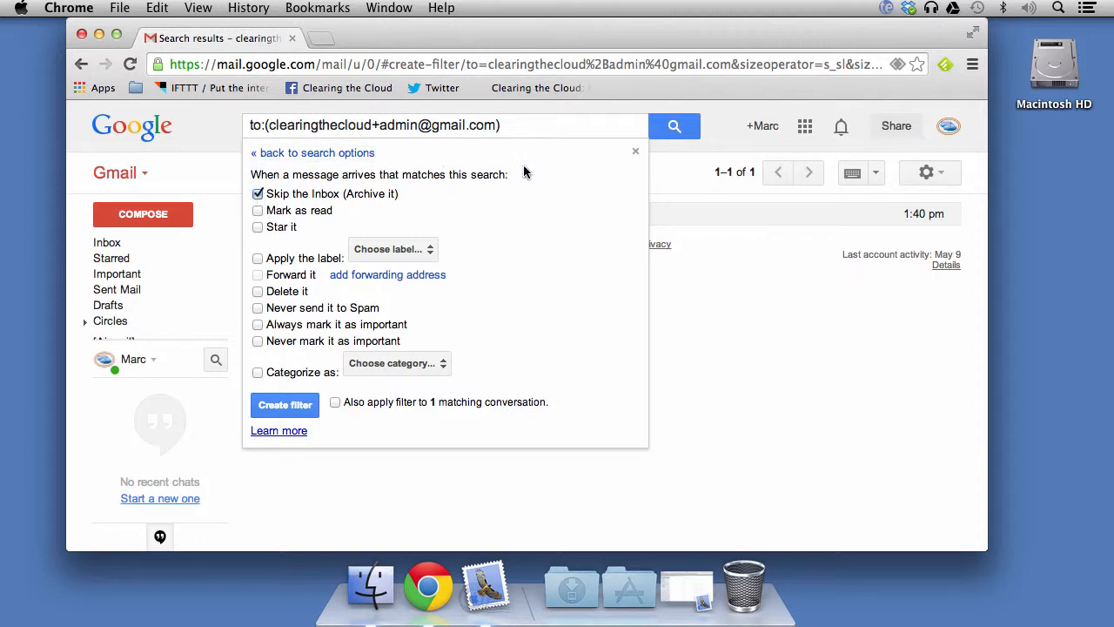
left_click(257, 259)
left_click(428, 249)
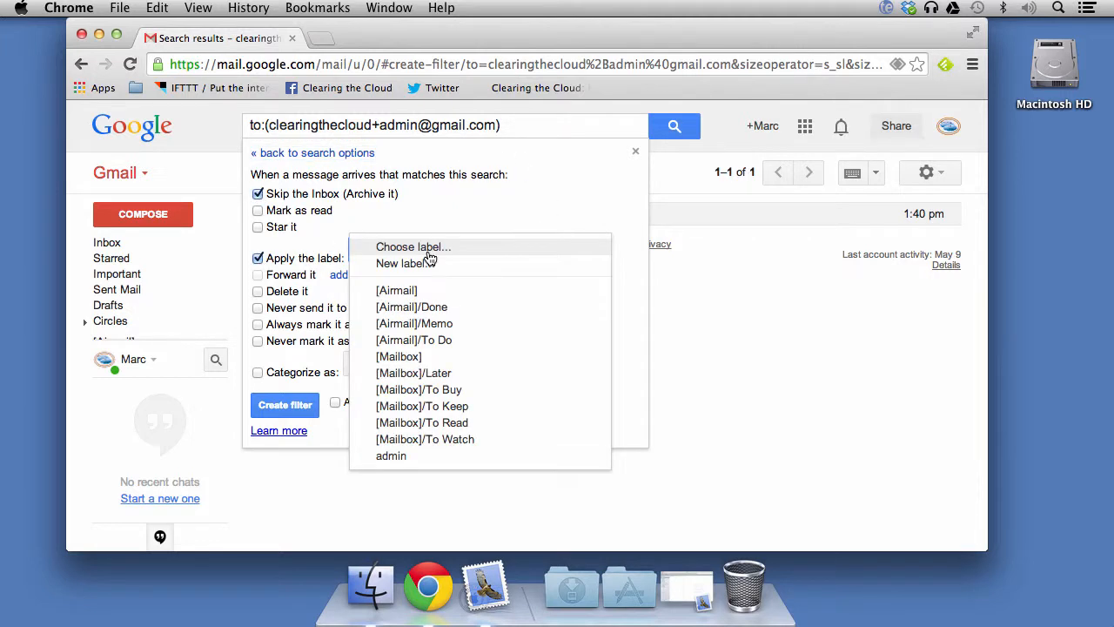
left_click(296, 261)
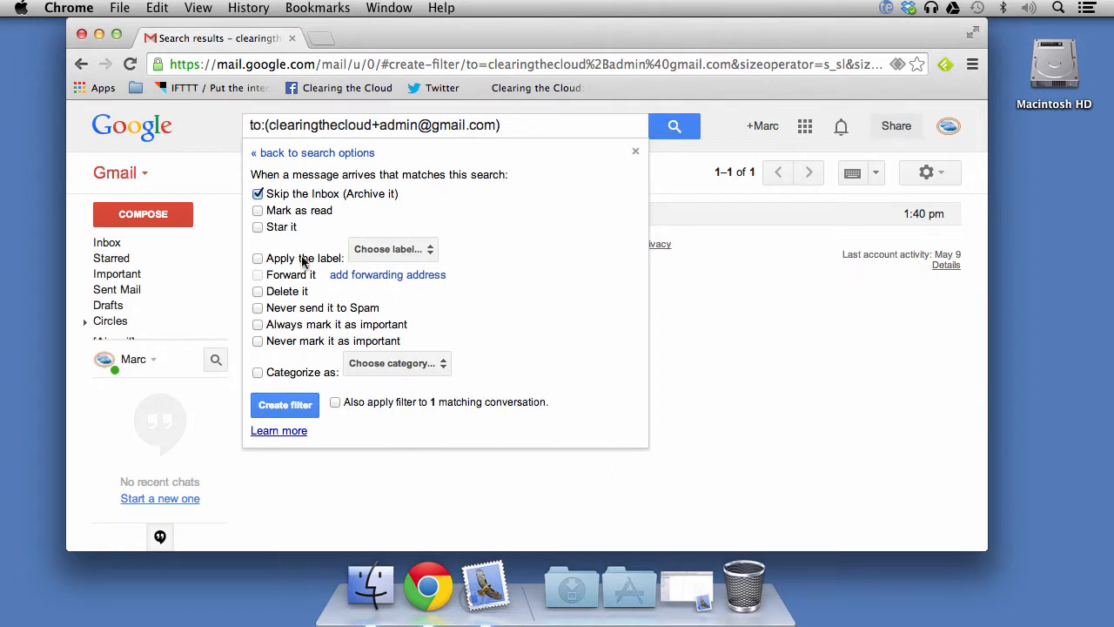
left_click(412, 254)
left_click(391, 455)
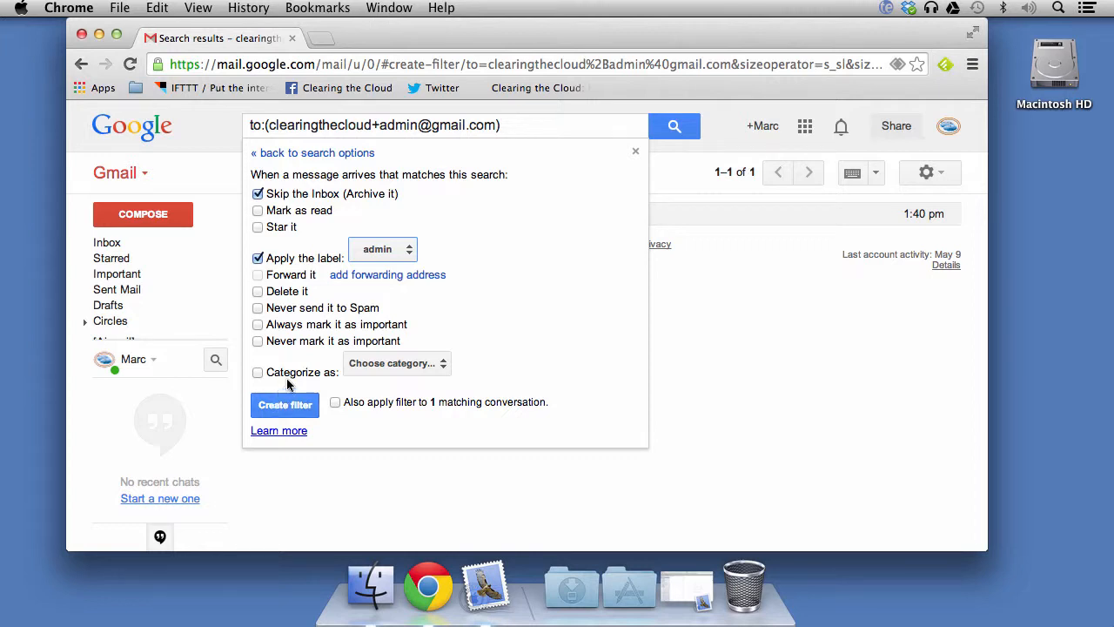
left_click(440, 365)
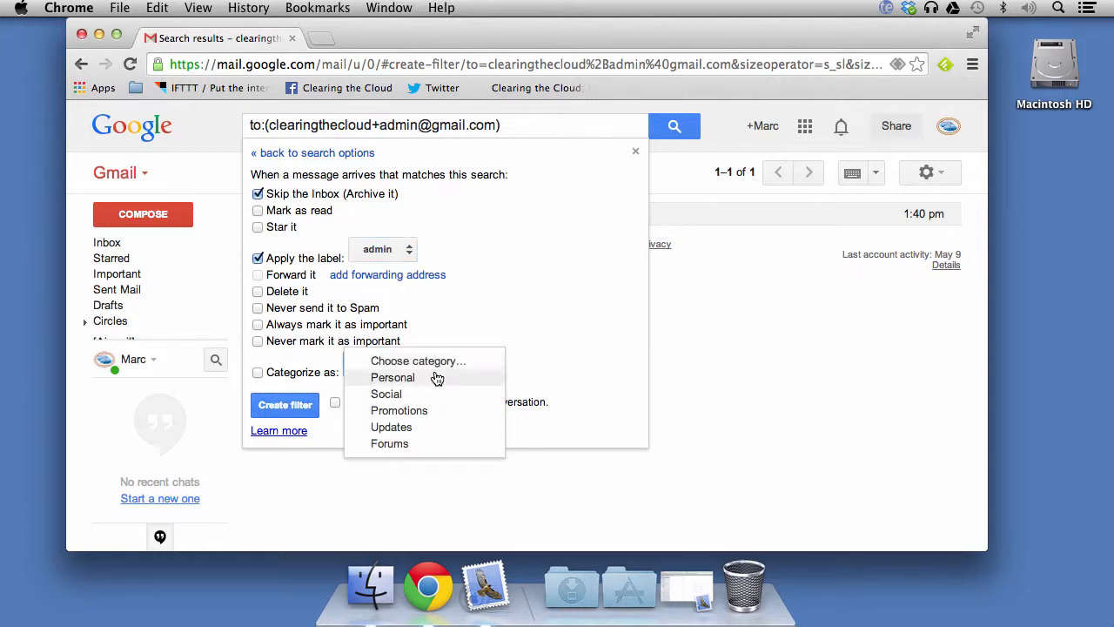
left_click(550, 349)
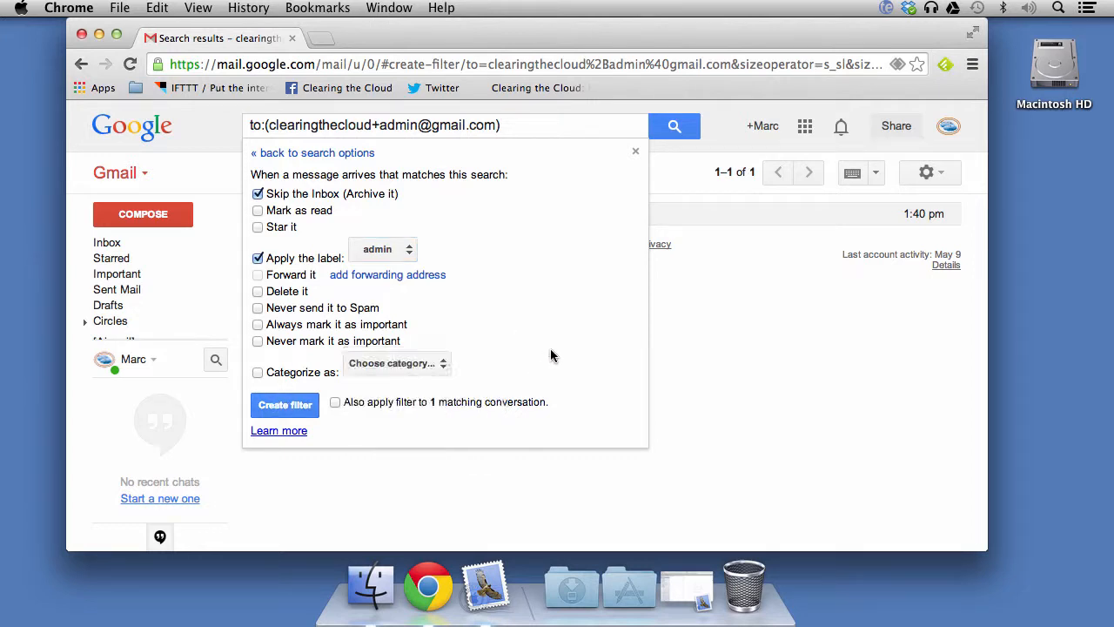
left_click(442, 365)
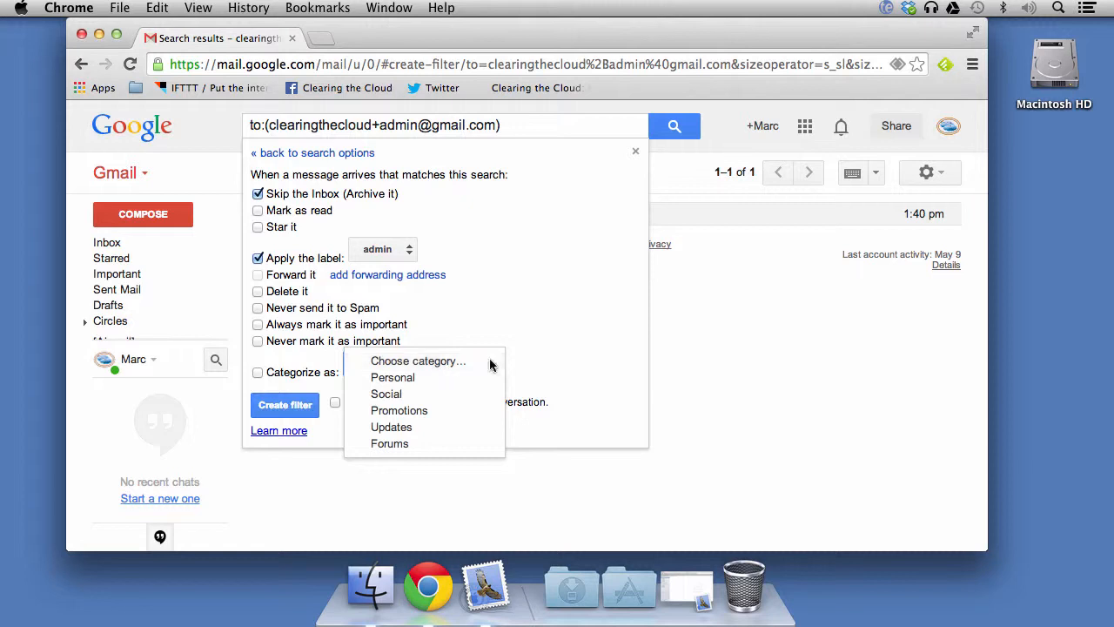
left_click(560, 360)
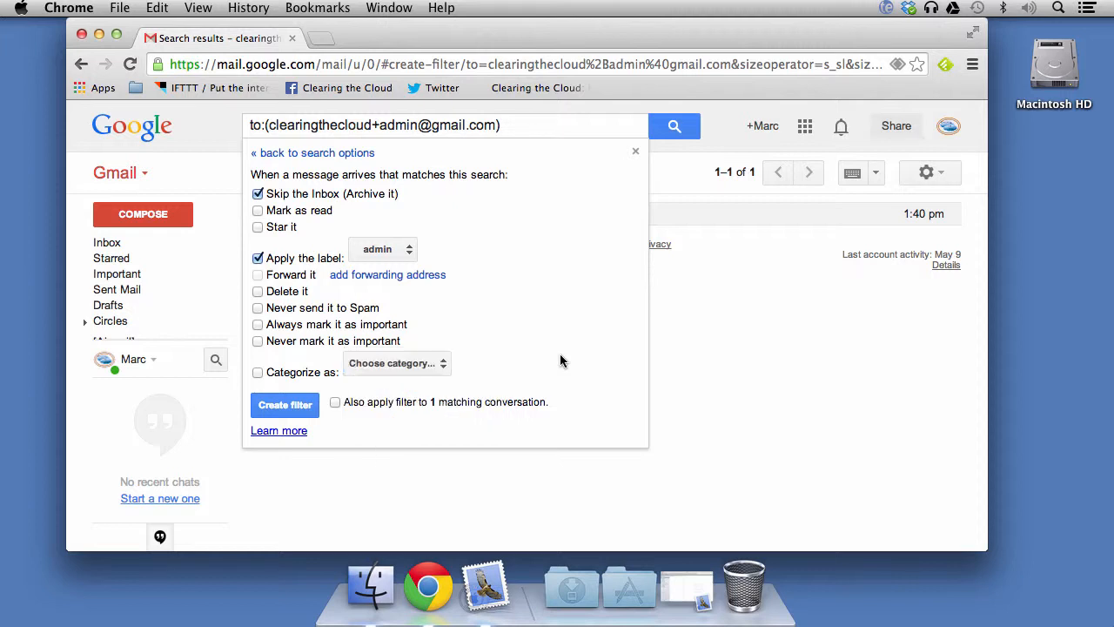
left_click(283, 406)
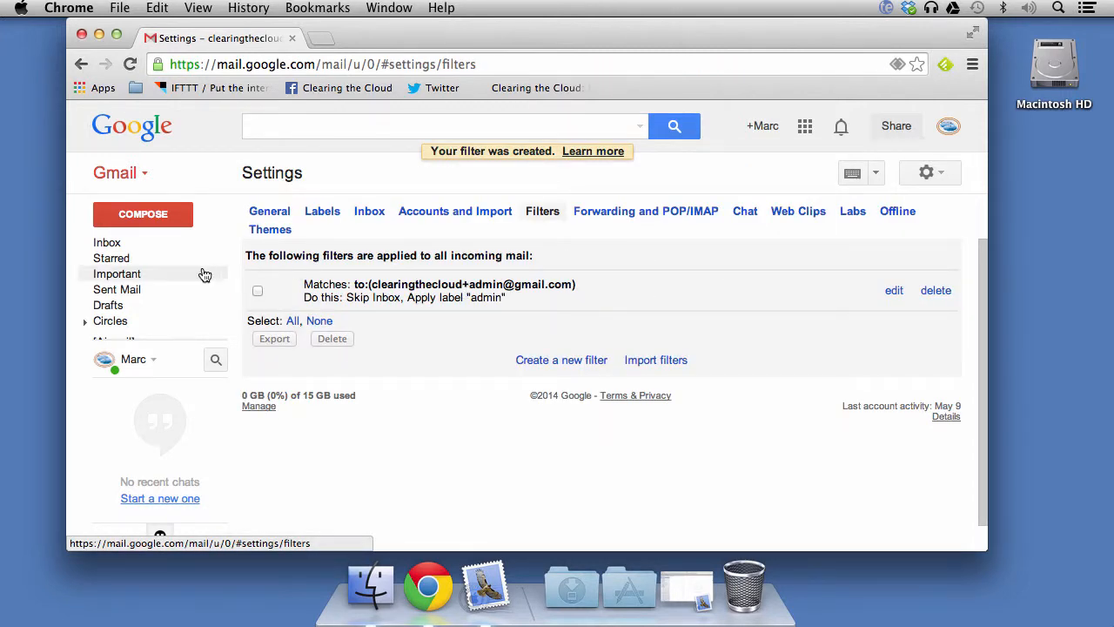
- Check the Inbox and the empty admin label, then switch to Mail
left_click(118, 247)
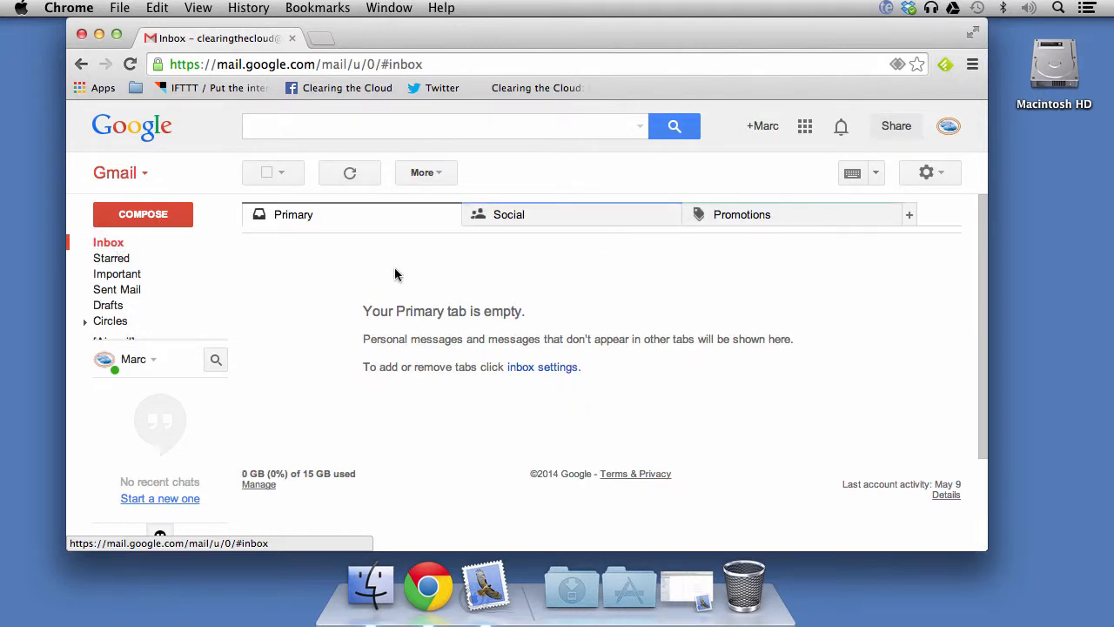
left_click(110, 373)
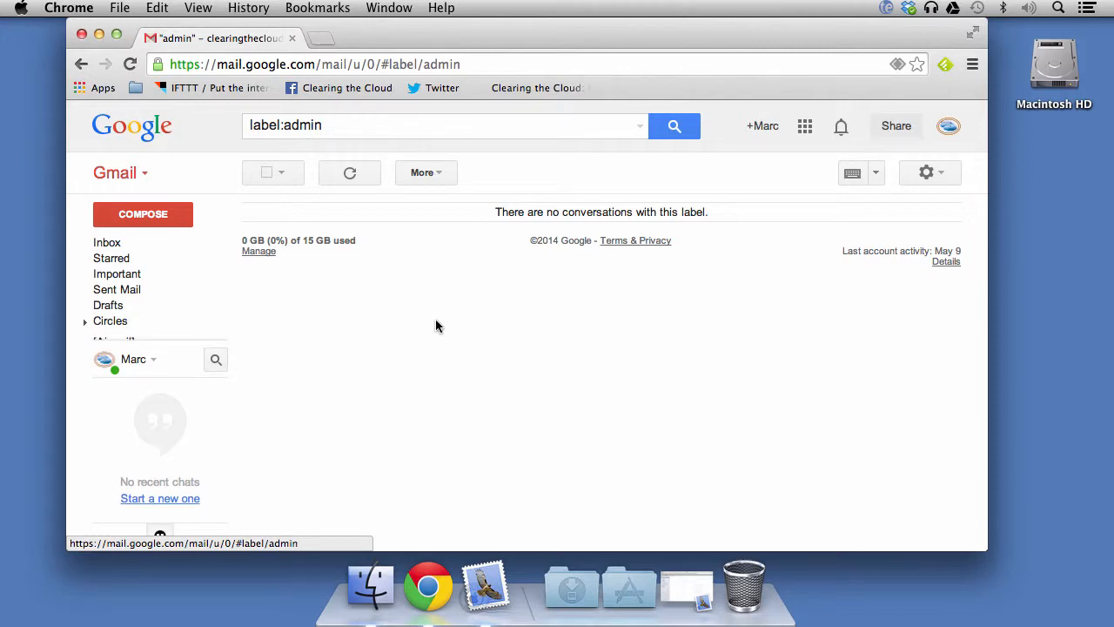
left_click(485, 587)
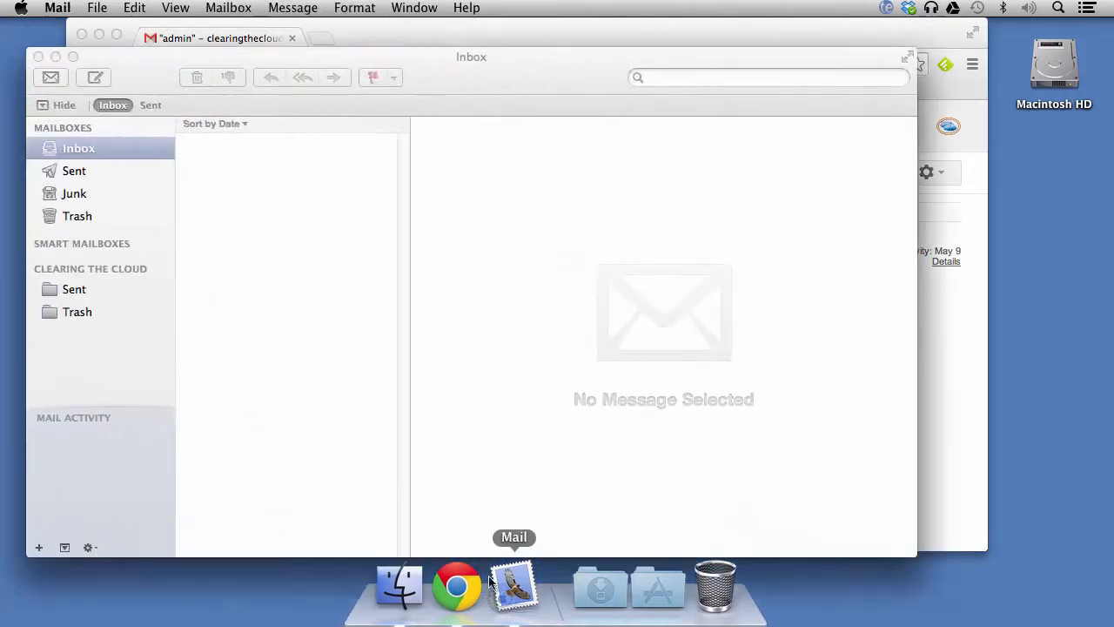
- Start a new message addressed to the account's +admin address
left_click(94, 78)
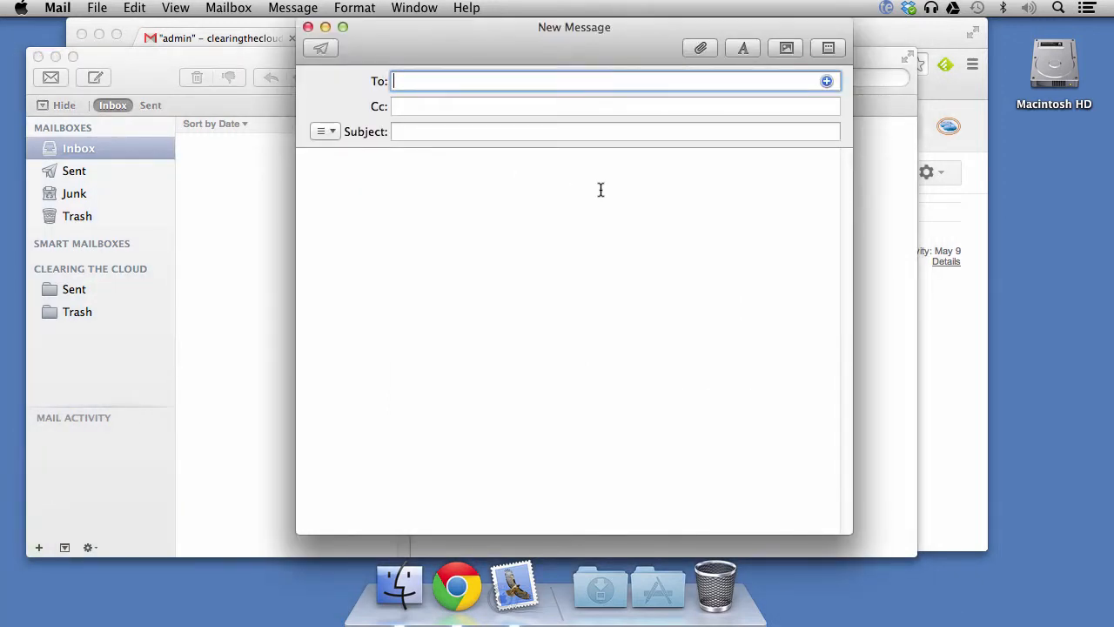
type("j")
key("BackSpace")
key("super+v")
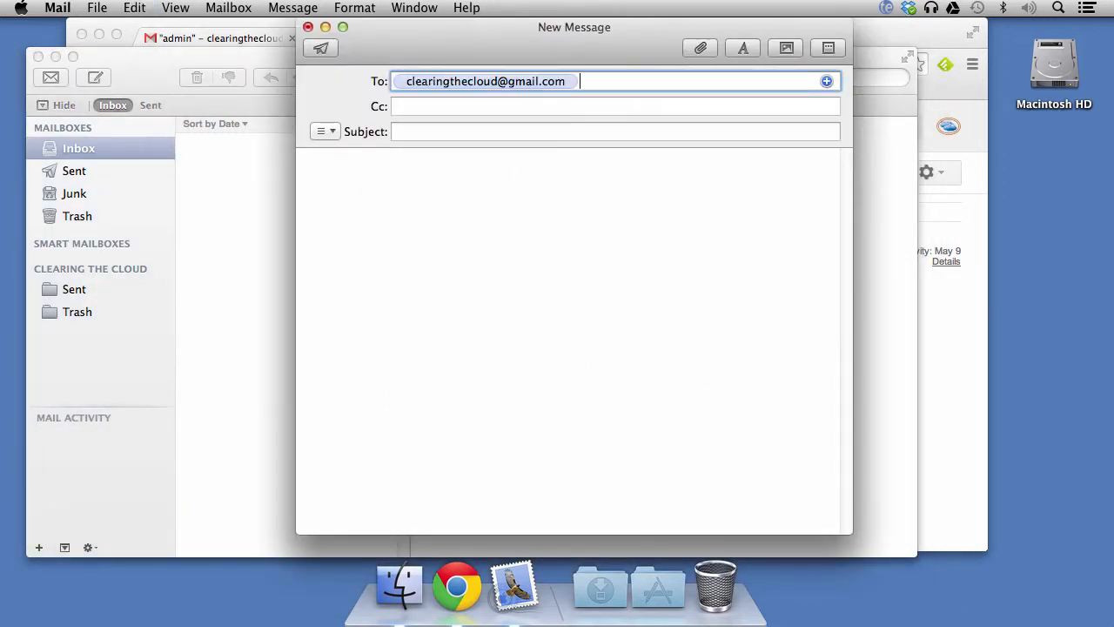
left_click(542, 81)
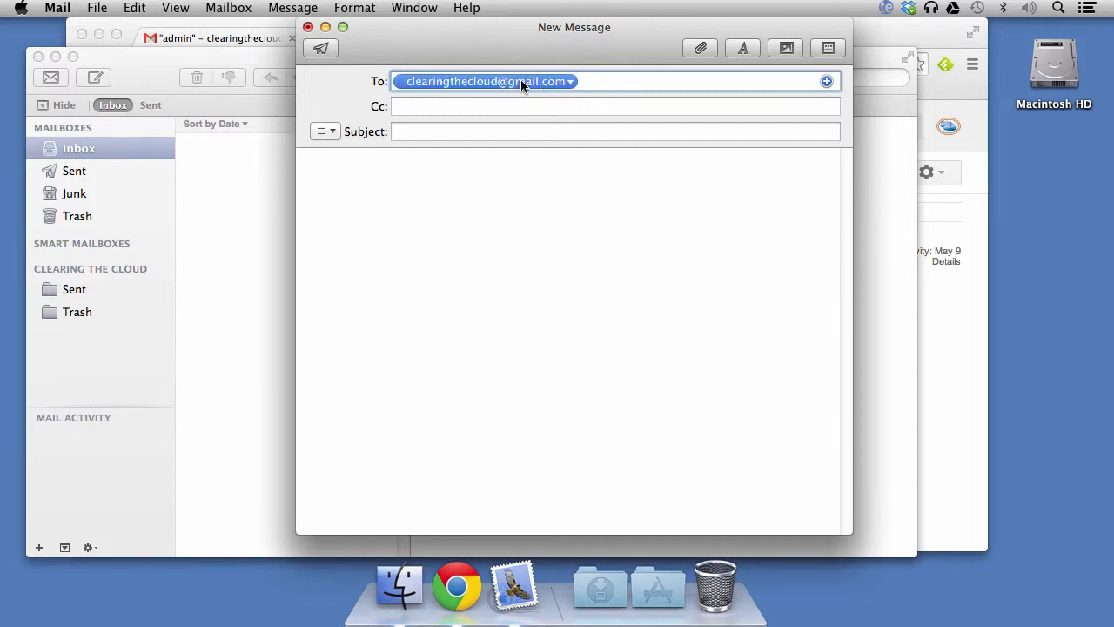
double_click(520, 82)
key("super+c")
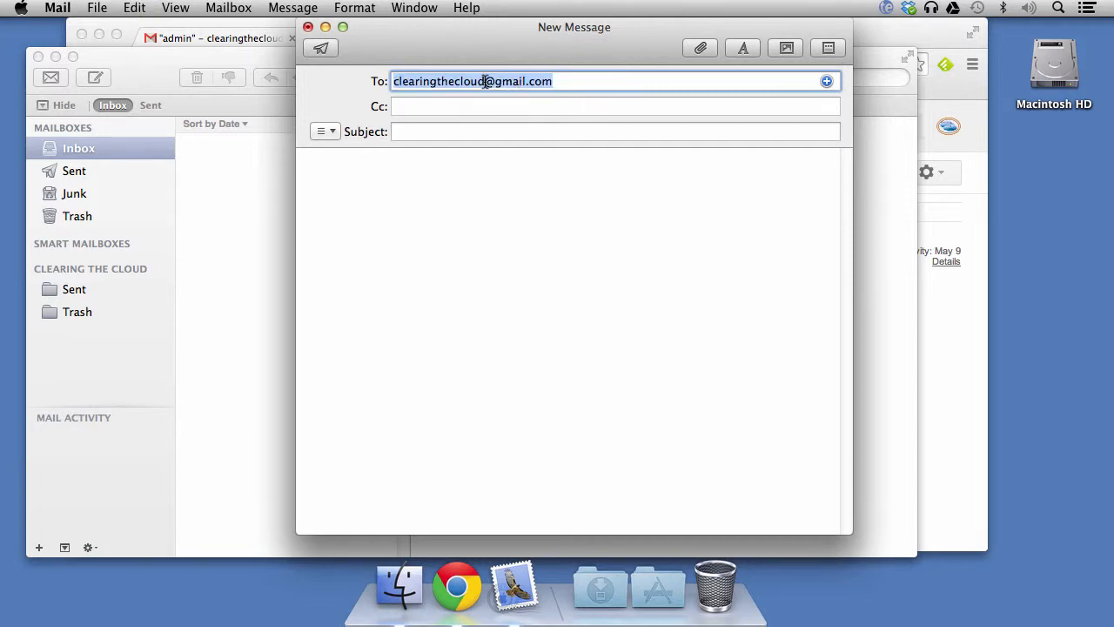
left_click(485, 81)
type("+admin")
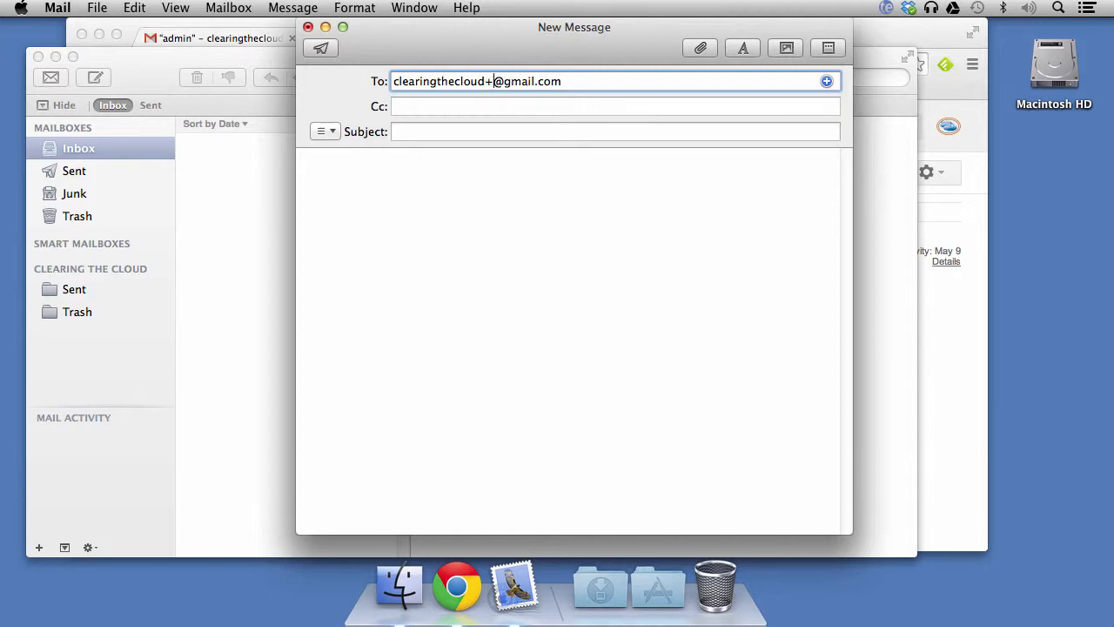
key("Tab")
key("Tab")
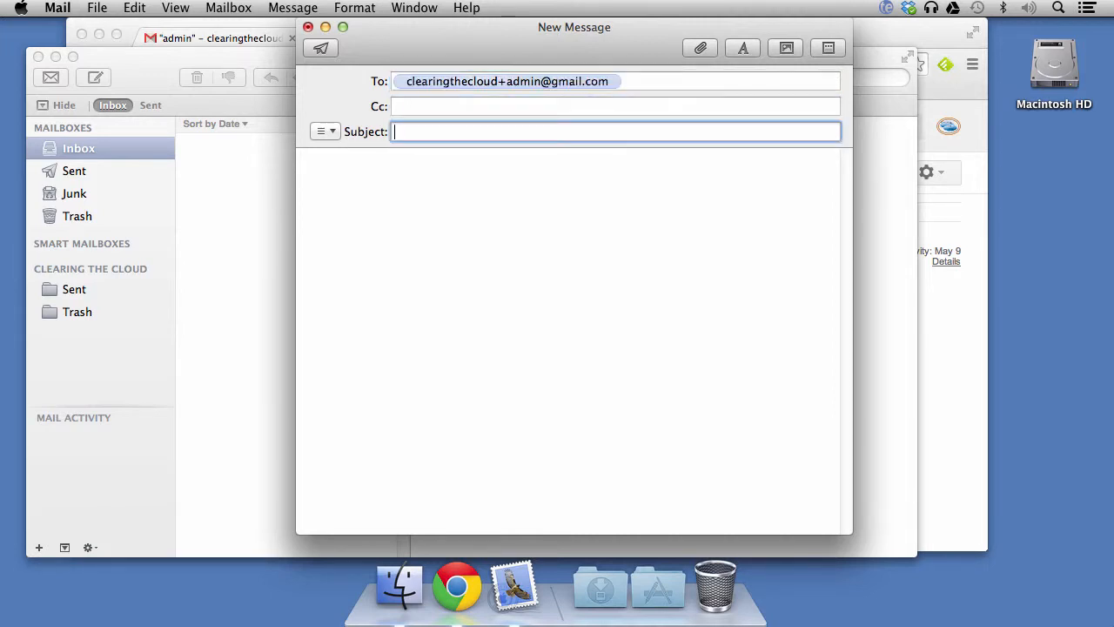
- Enter subject 'tester email' and body 'test', then send the message
type("tester e")
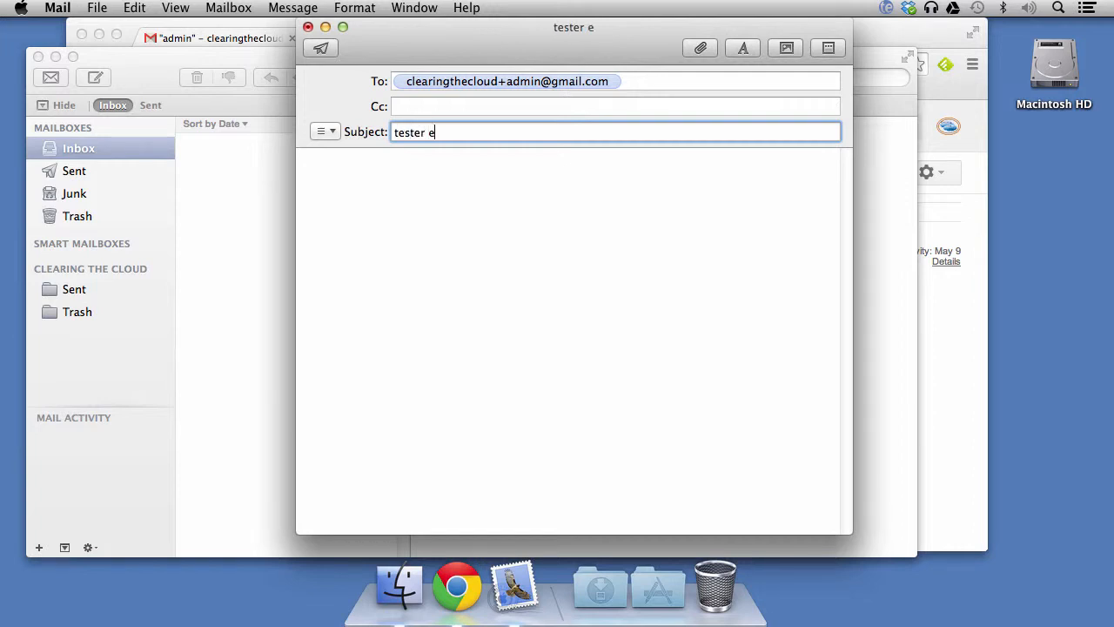
type("amil")
key("BackSpace")
key("BackSpace")
key("BackSpace")
key("BackSpace")
type("mail")
key("Tab")
type("test")
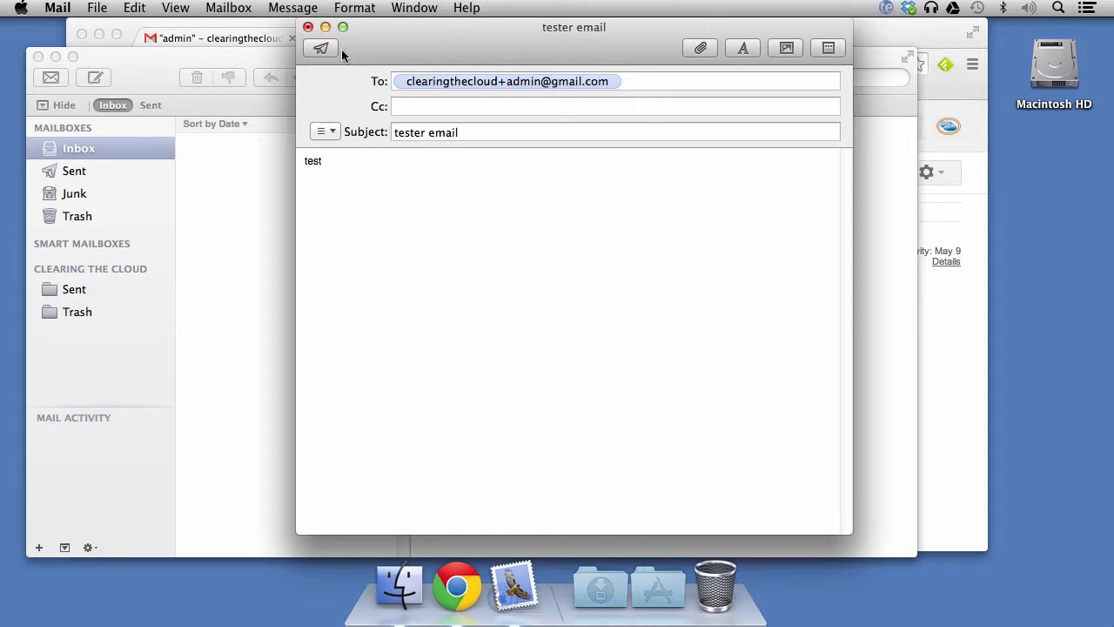
left_click(318, 49)
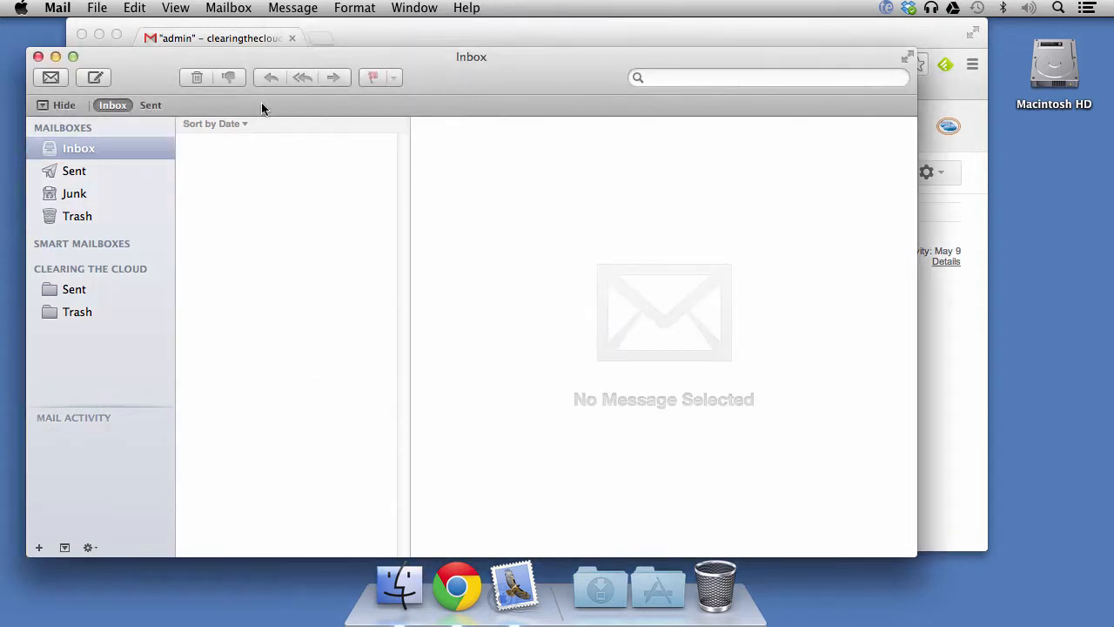
- Back in Gmail, check the Primary, Social, Promotions categories and admin label for the message
left_click(55, 56)
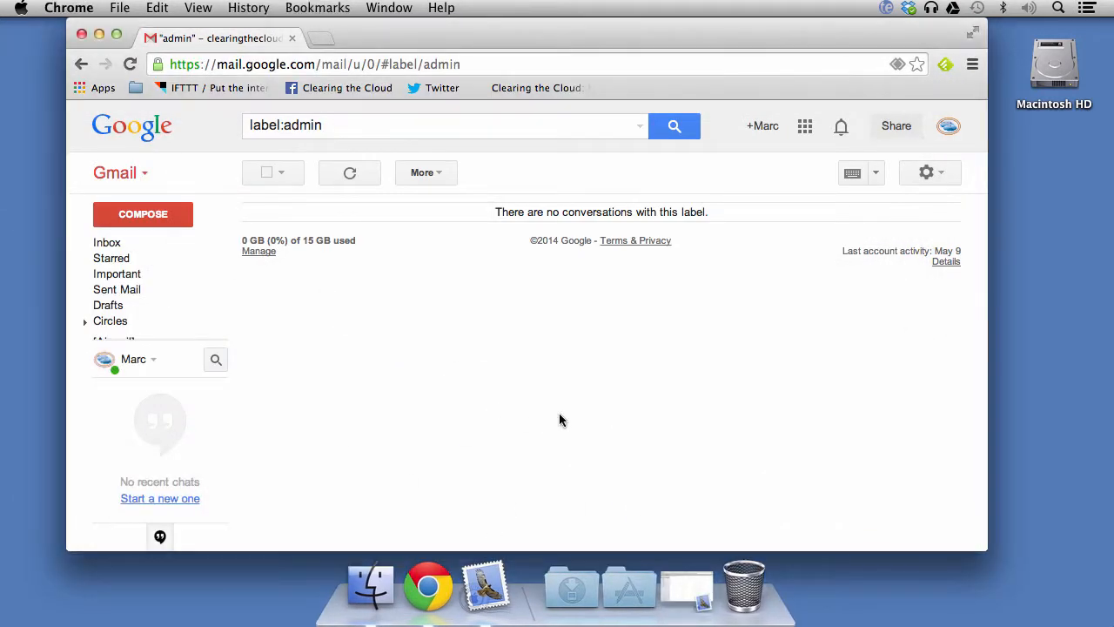
mouse_move(182, 306)
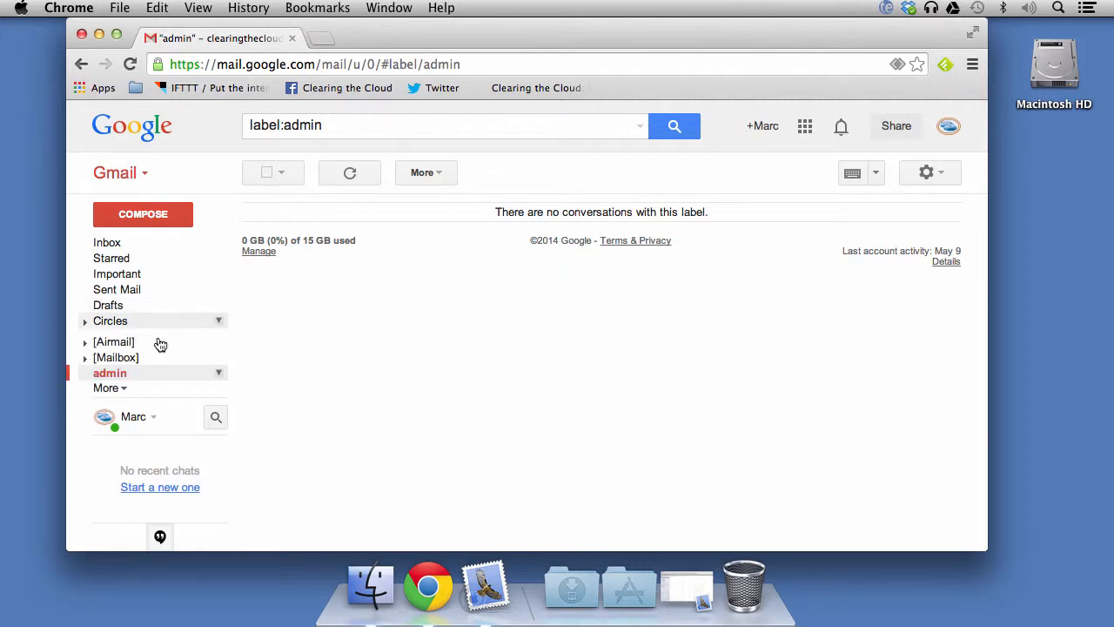
left_click(110, 243)
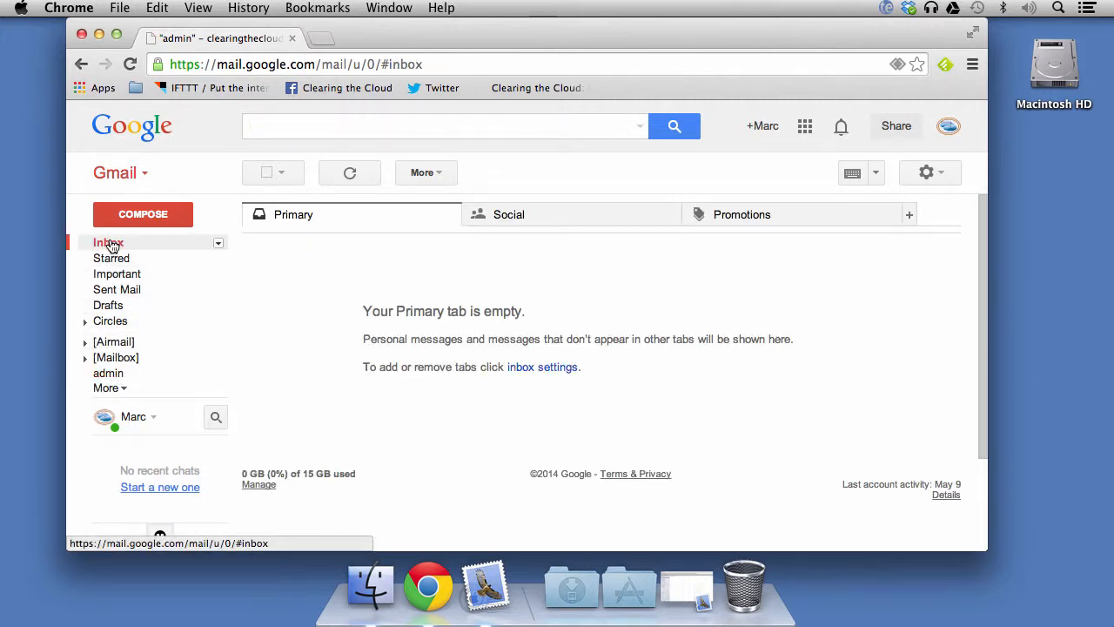
left_click(500, 215)
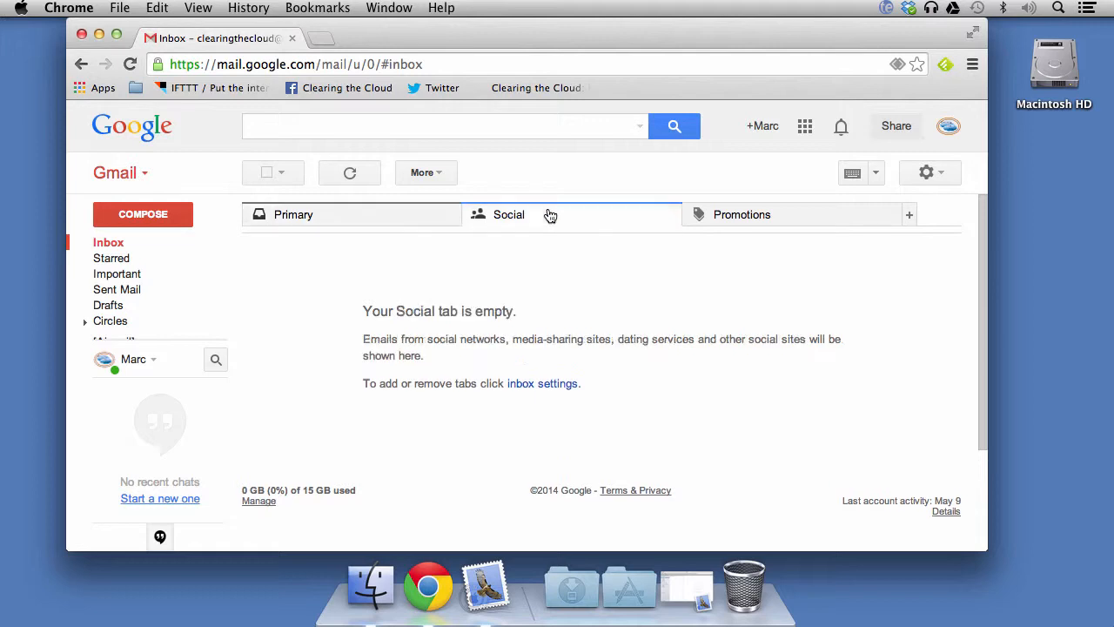
left_click(735, 217)
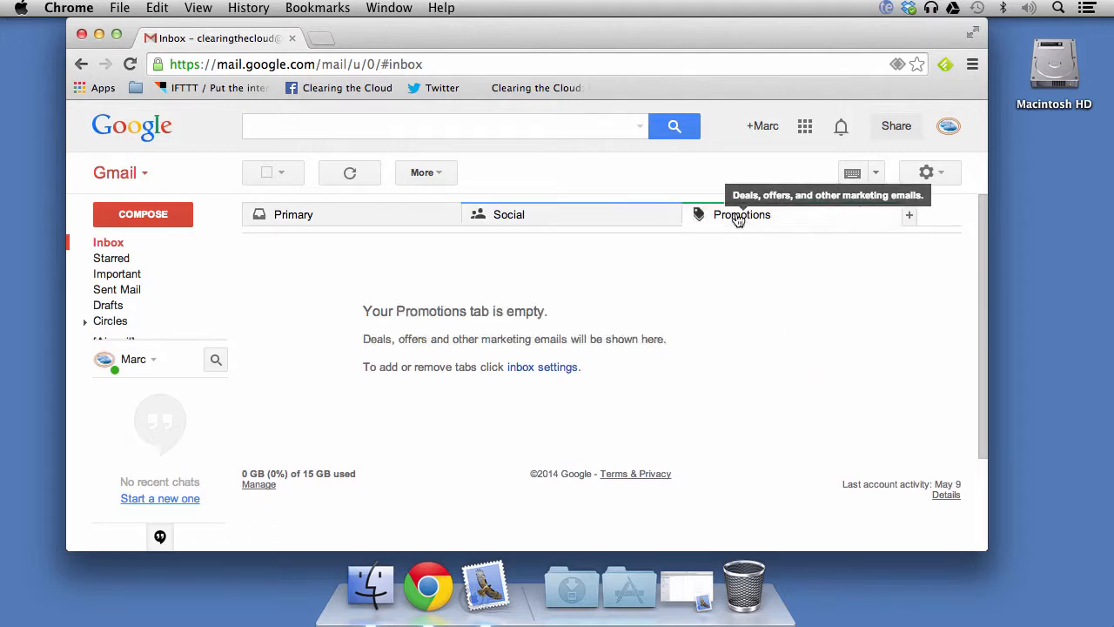
left_click(394, 215)
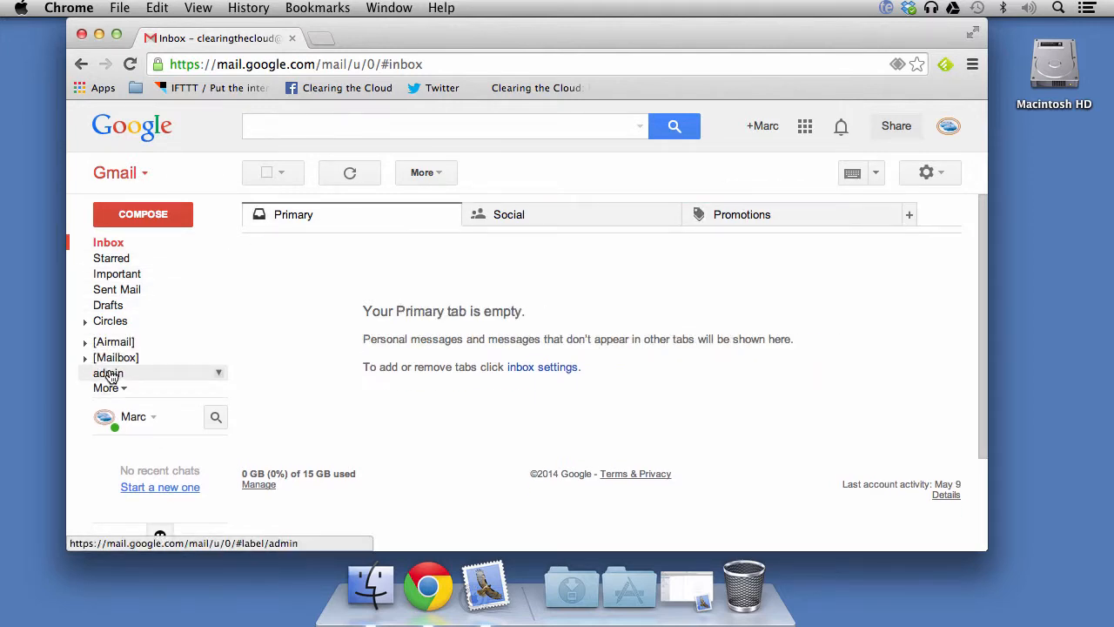
left_click(110, 374)
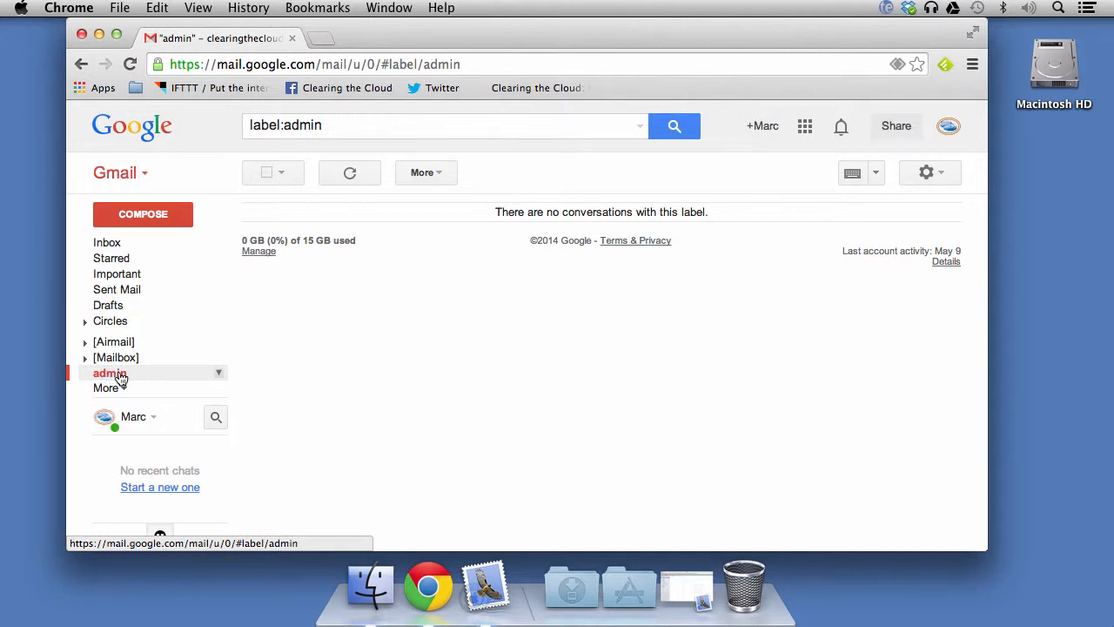
- Open the test conversation in All Mail and move it to the Trash
left_click(110, 388)
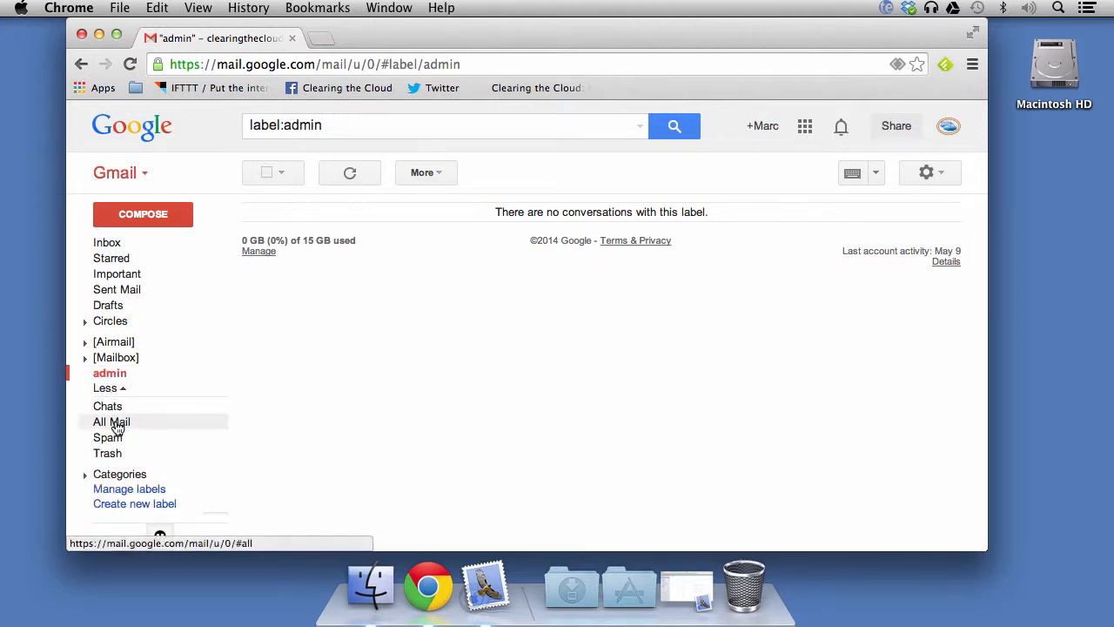
left_click(116, 424)
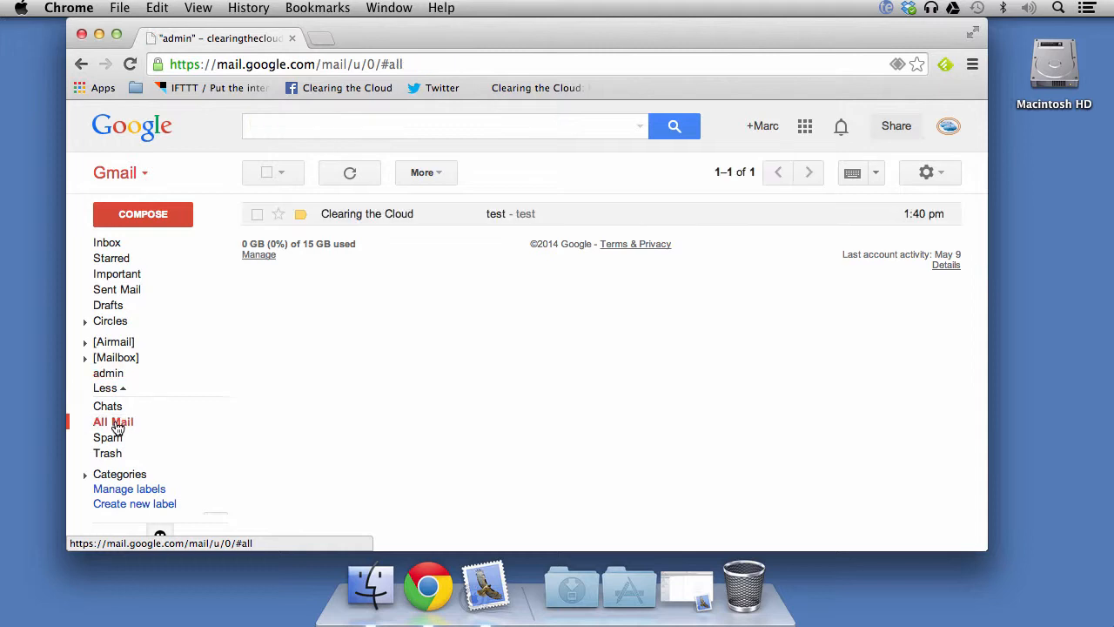
left_click(567, 217)
left_click(391, 174)
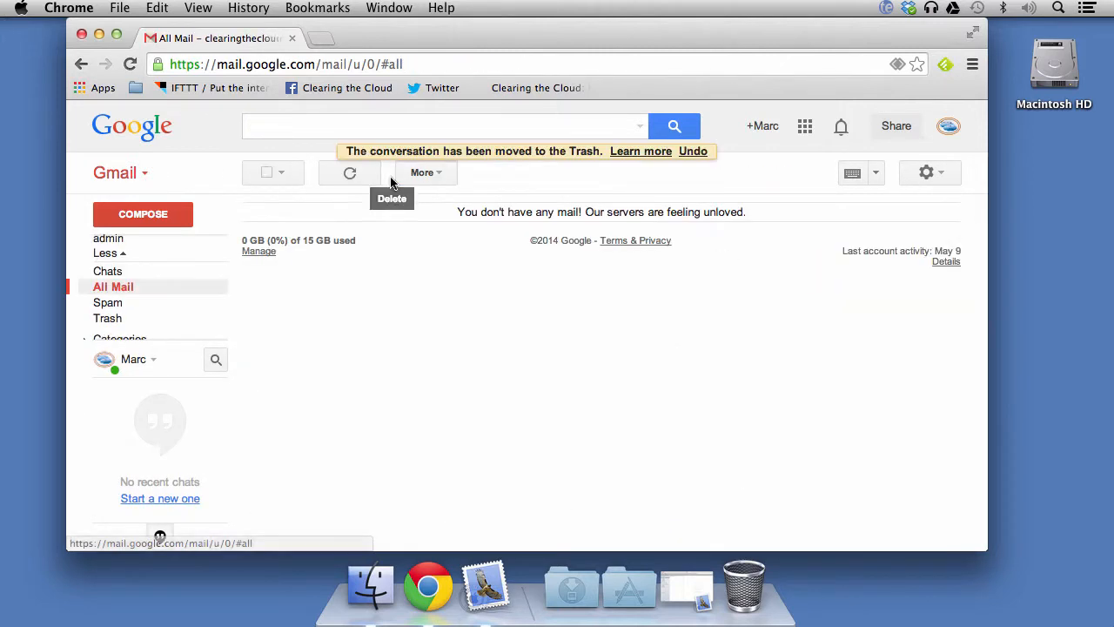
mouse_move(128, 310)
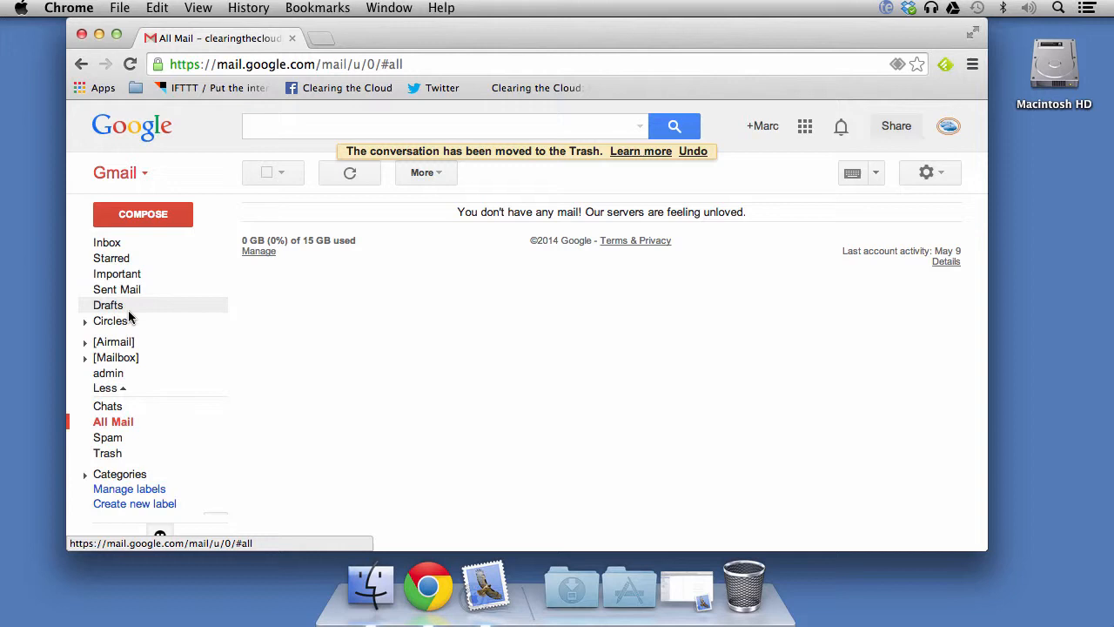
- Check the admin label, Inbox and All Mail for the new message, ending on the Inbox
left_click(111, 377)
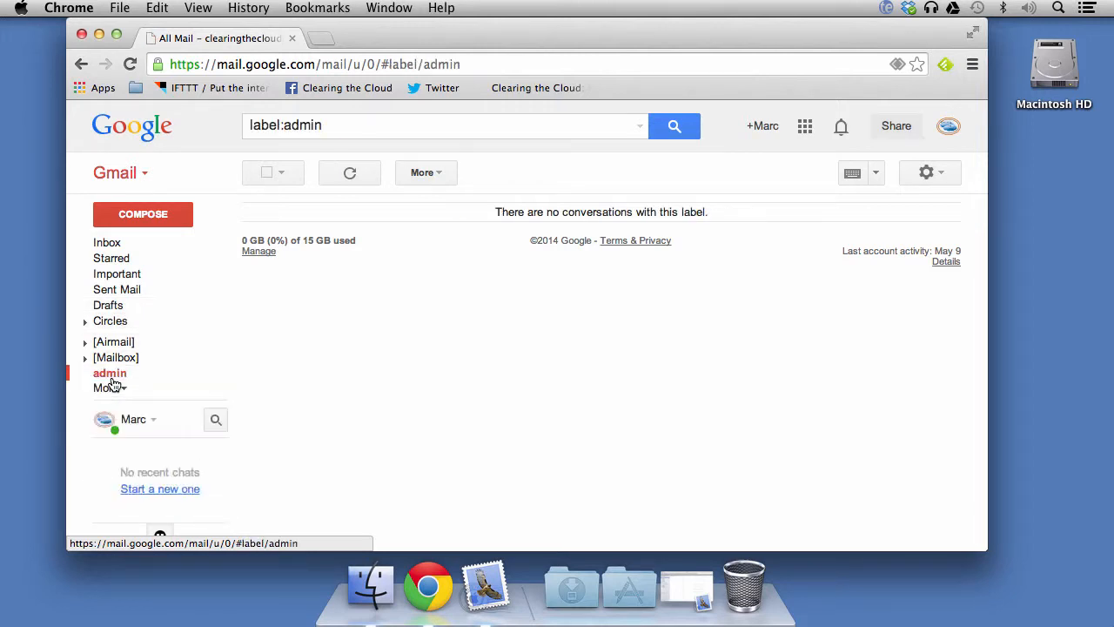
left_click(109, 244)
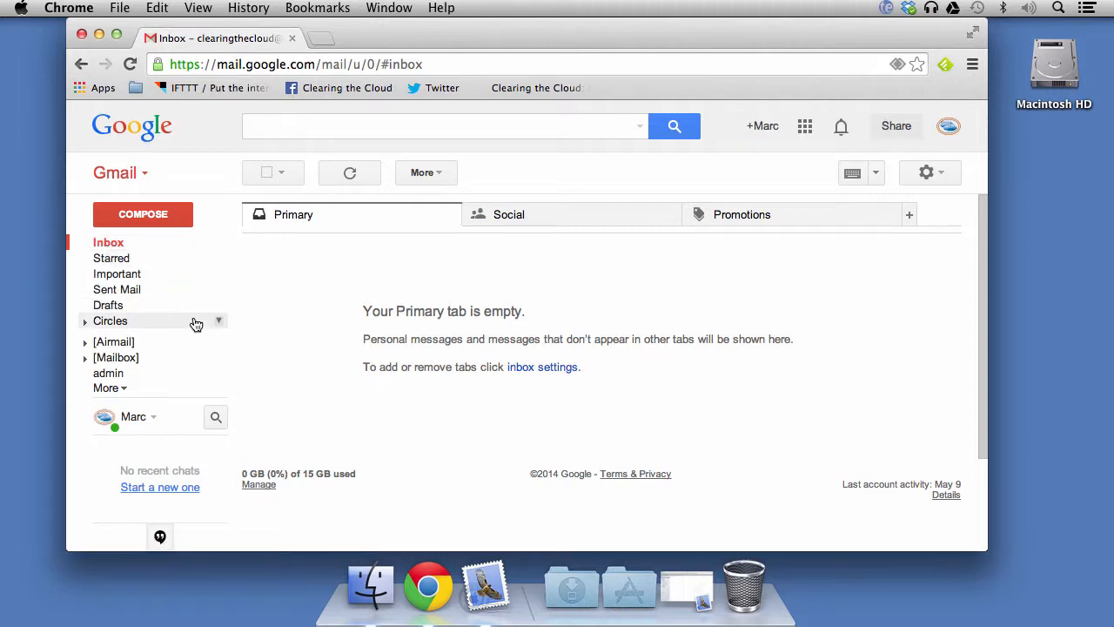
left_click(108, 373)
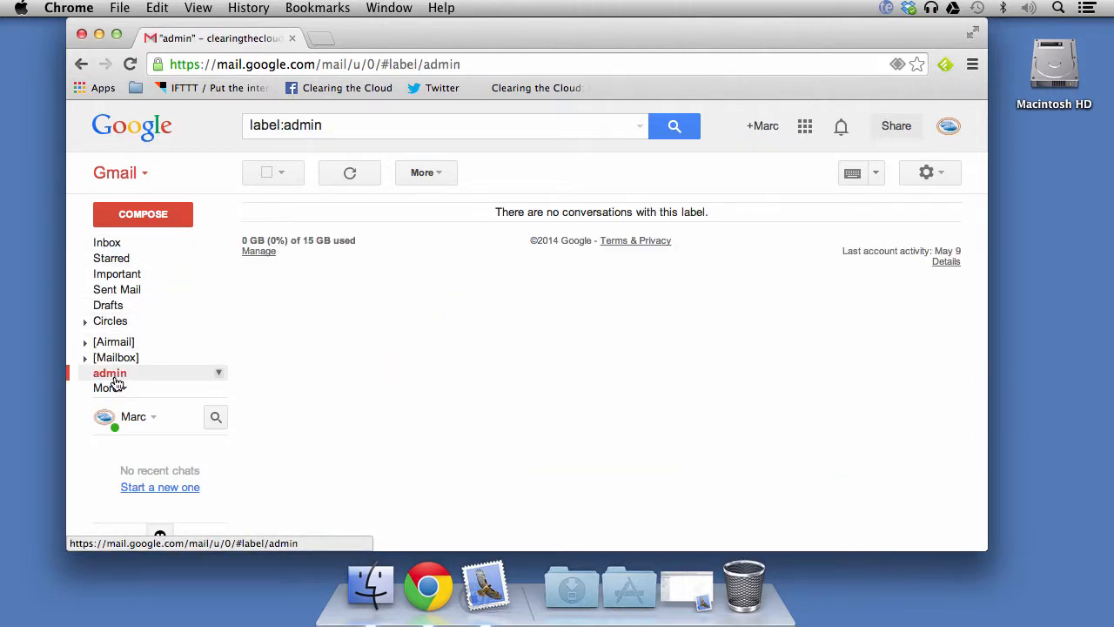
left_click(110, 388)
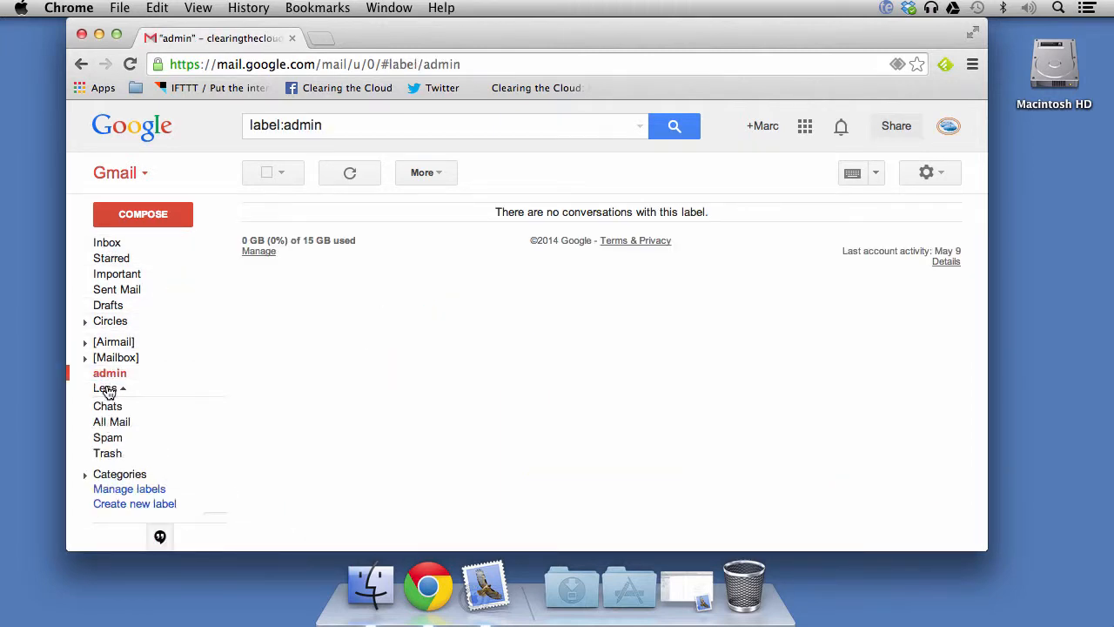
left_click(114, 423)
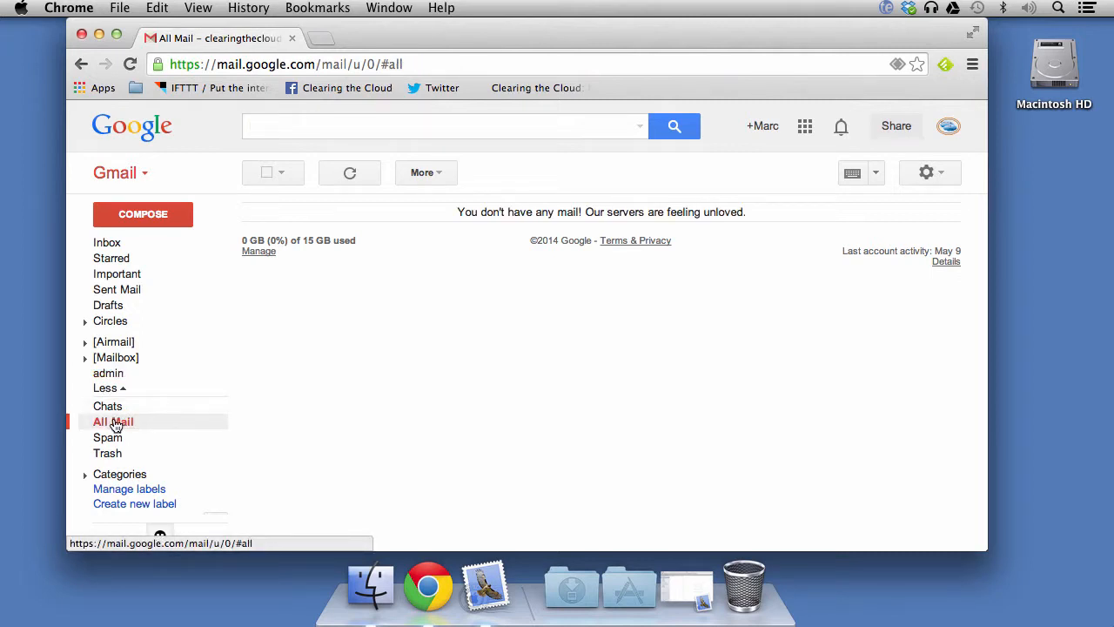
left_click(109, 242)
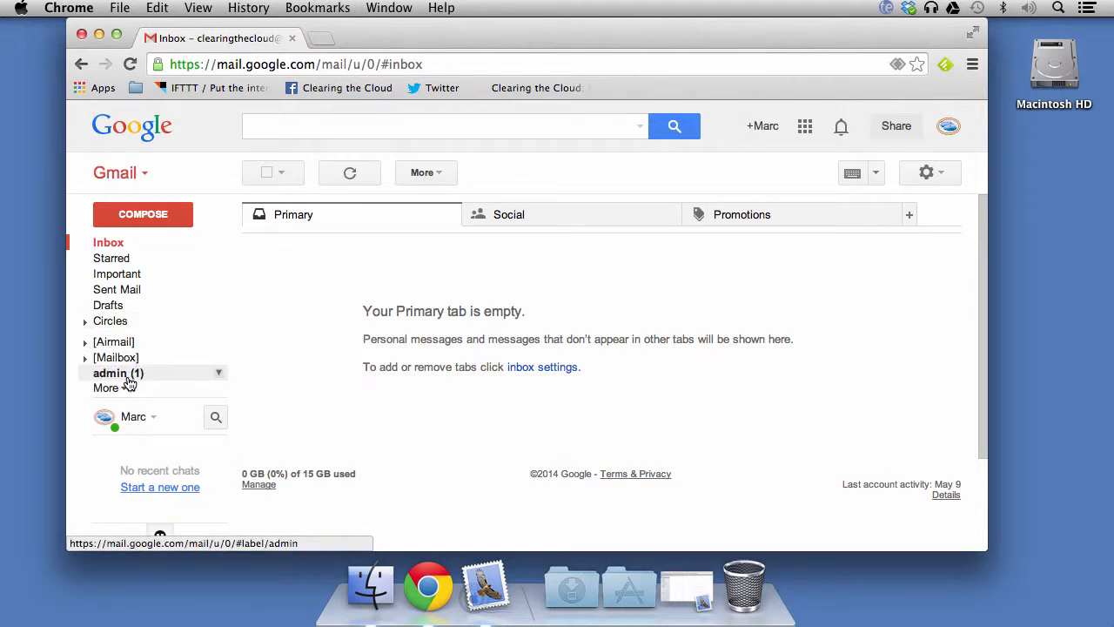
- Open the 'tester email' conversation under the admin label and delete it
left_click(137, 376)
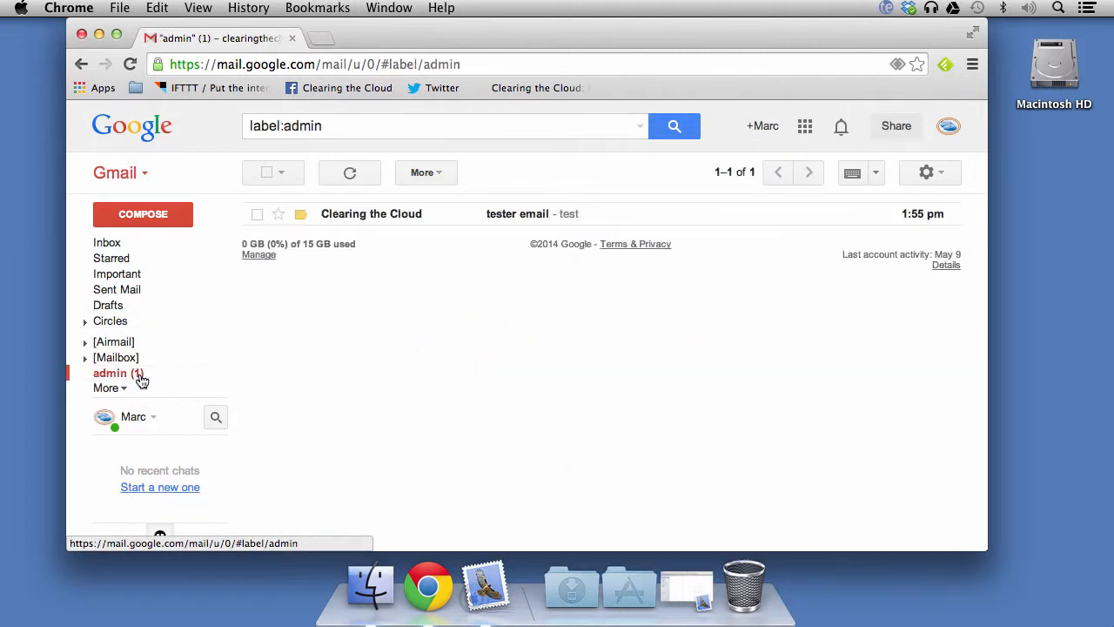
left_click(510, 214)
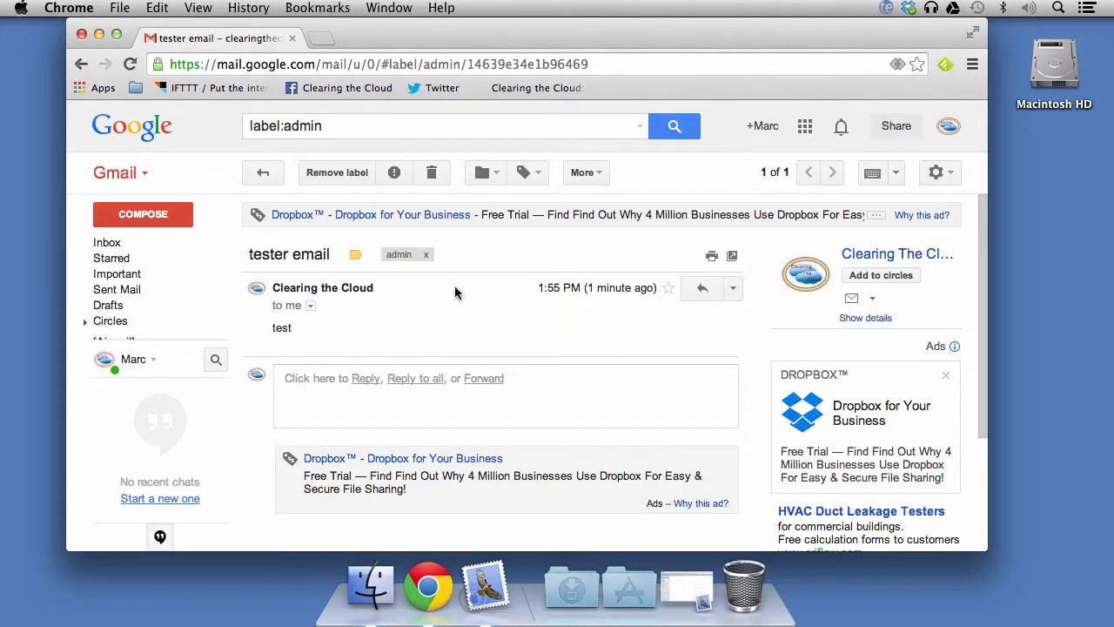
mouse_move(170, 341)
left_click(431, 173)
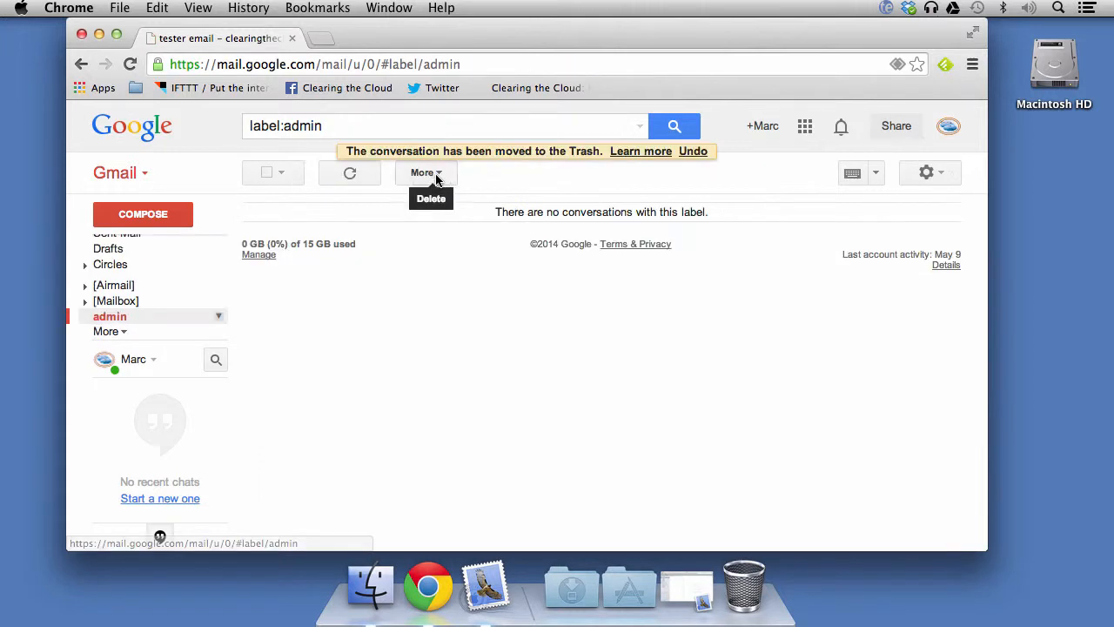
- Open Gmail settings, review the Labels tab, then show the Filters list with the admin filter
left_click(929, 174)
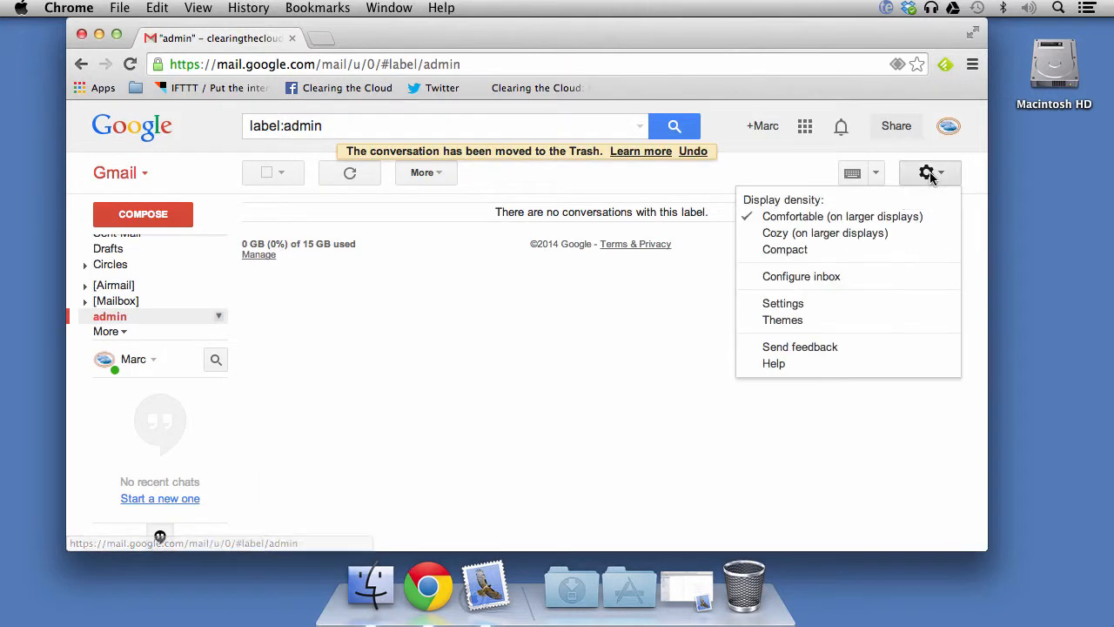
left_click(791, 304)
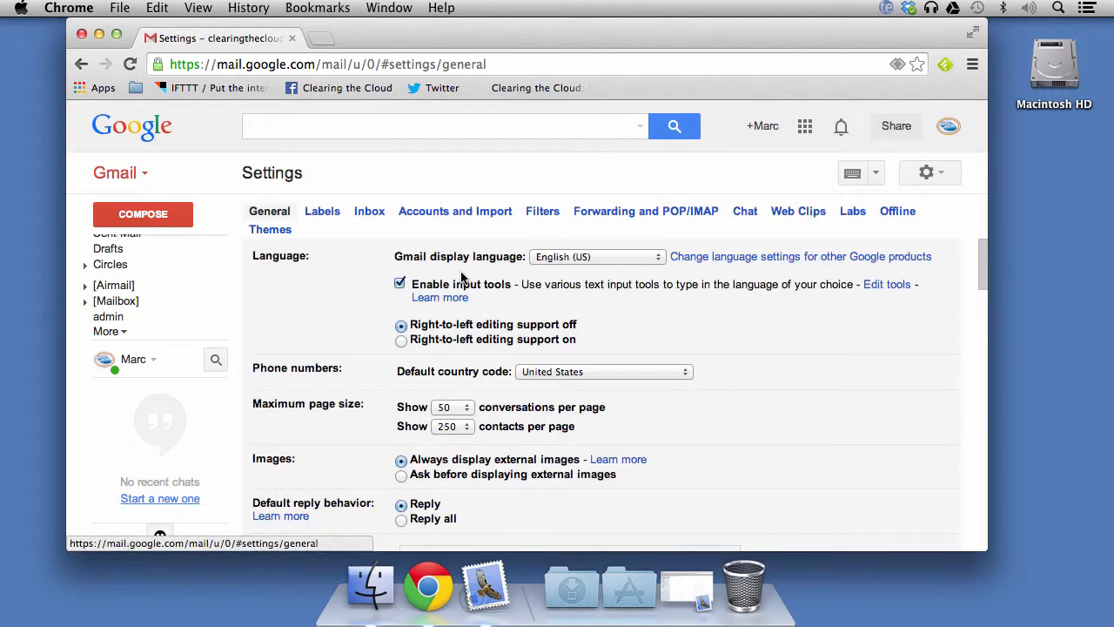
left_click(324, 214)
scroll(719, 386, "down", 5)
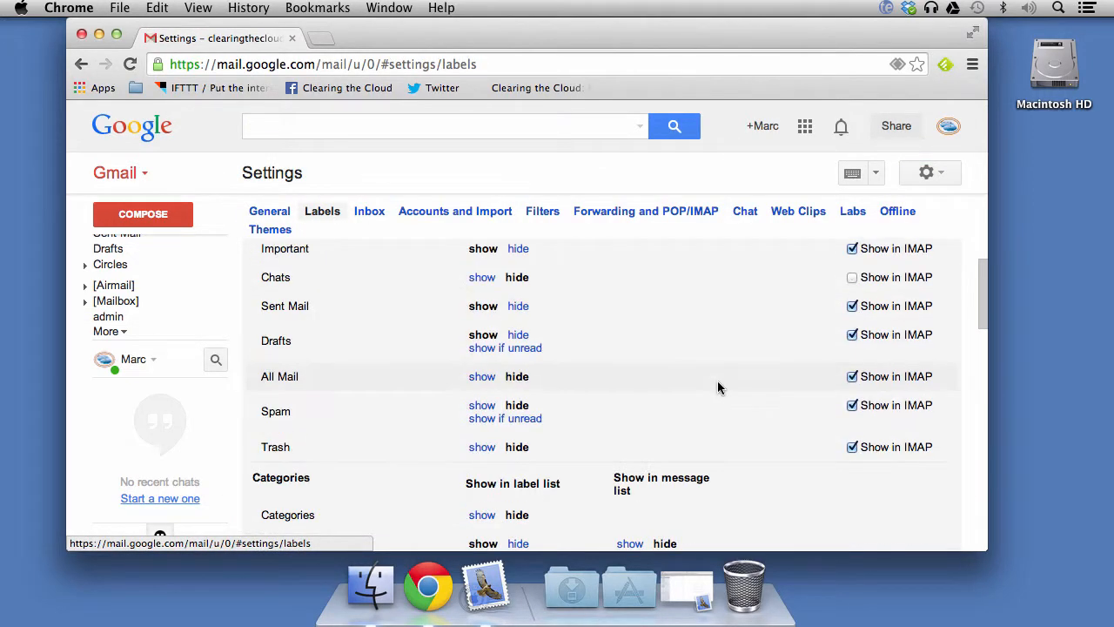
scroll(719, 388, "down", 15)
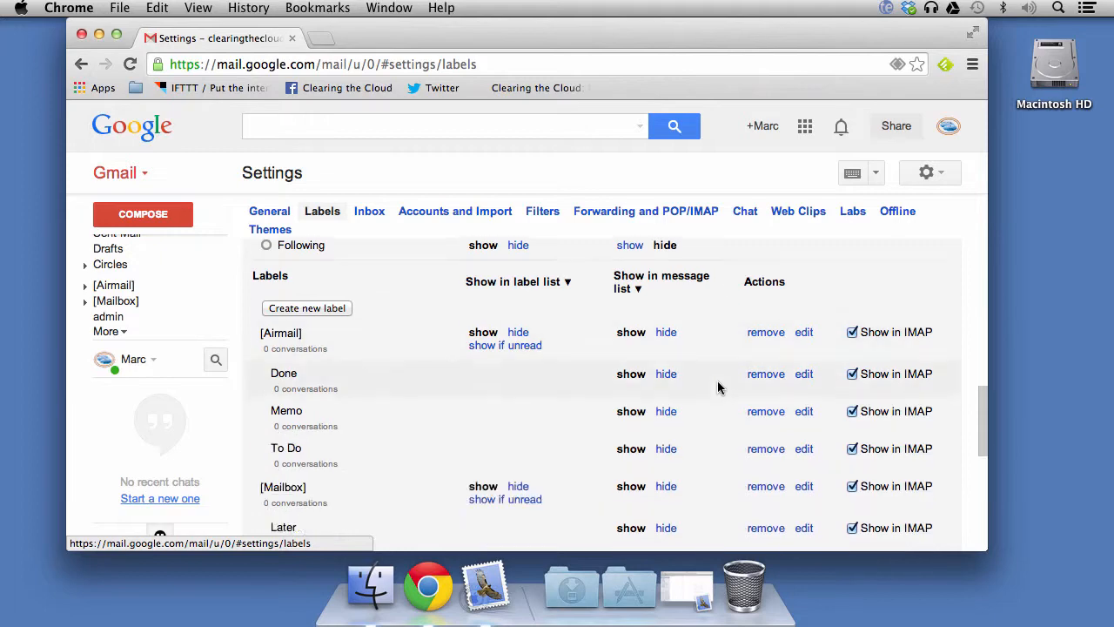
scroll(719, 385, "up", 20)
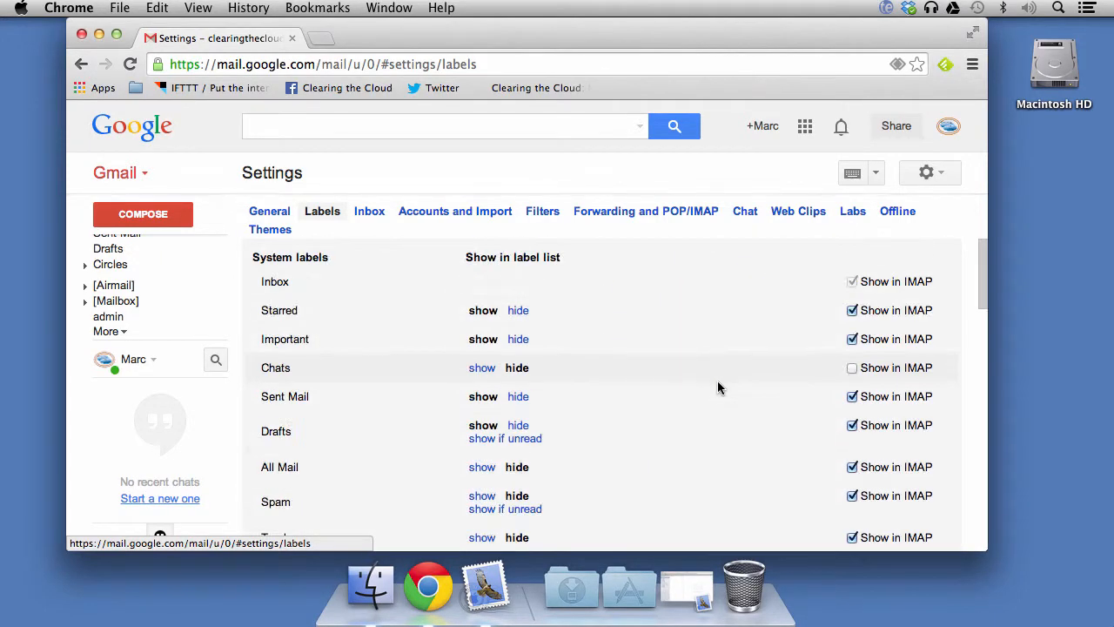
left_click(542, 214)
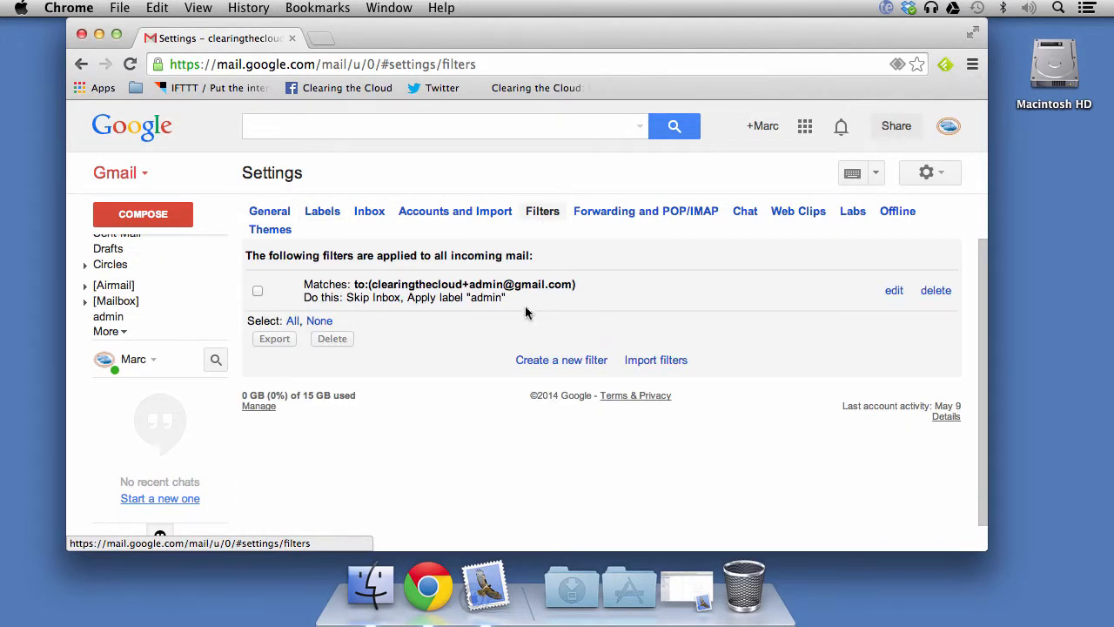
- Edit the admin filter and check its Subject, Has the words, Doesn't have and size criteria
left_click(895, 292)
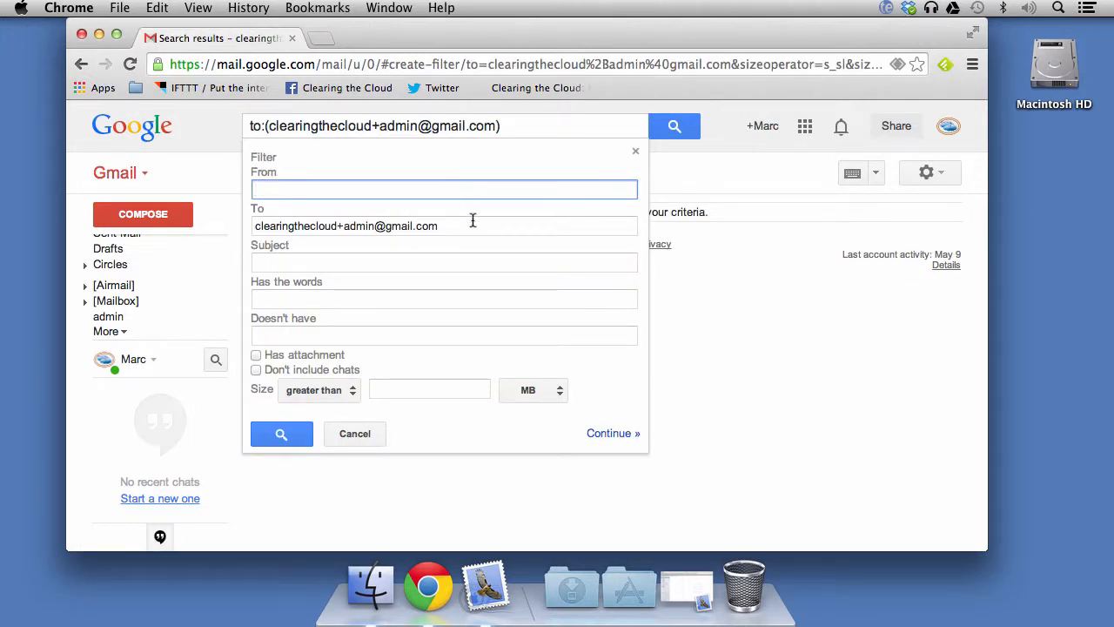
left_click(472, 258)
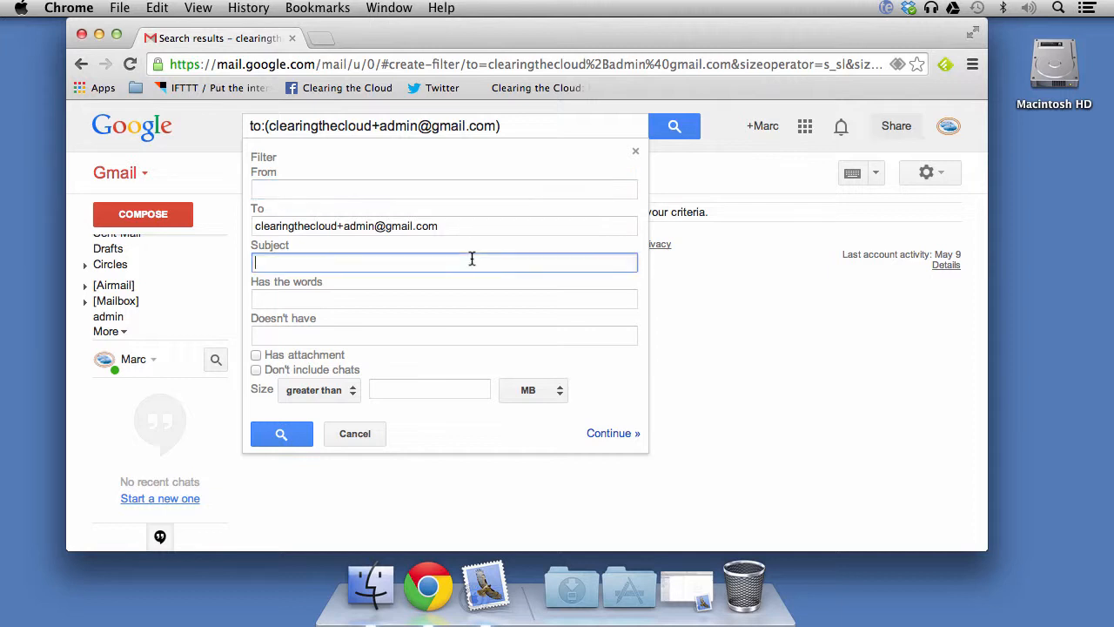
left_click(393, 299)
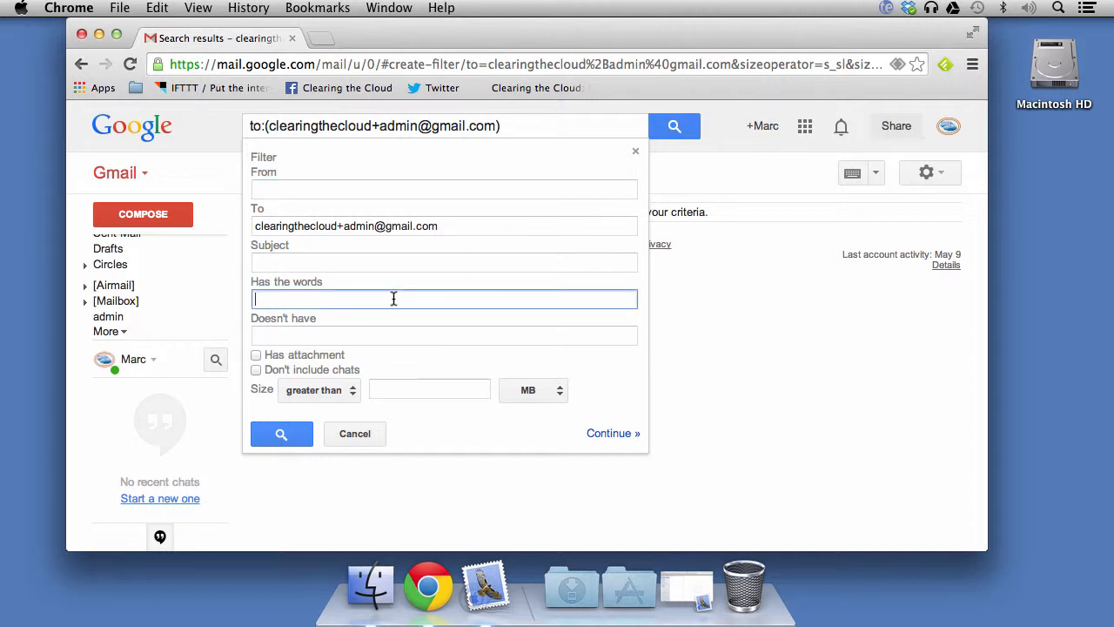
left_click(365, 331)
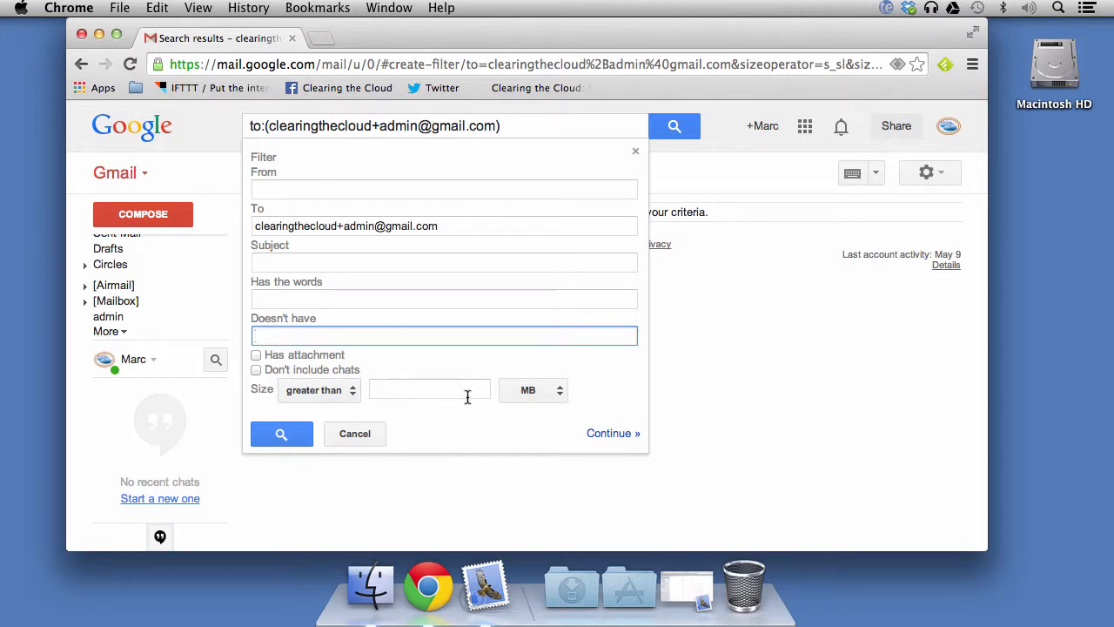
left_click(348, 392)
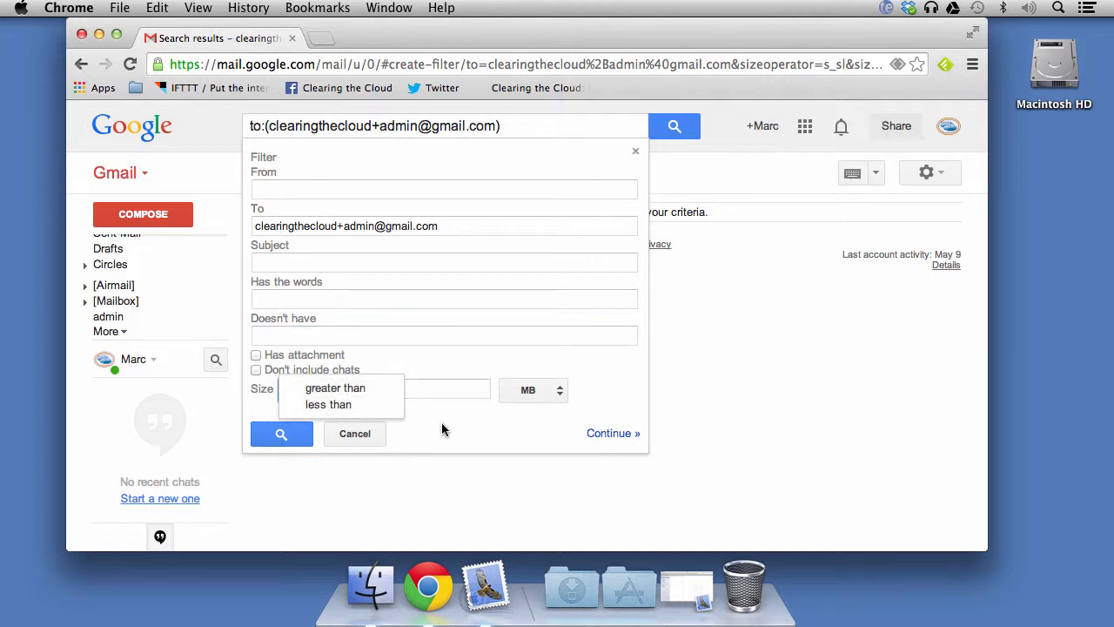
left_click(557, 387)
left_click(620, 358)
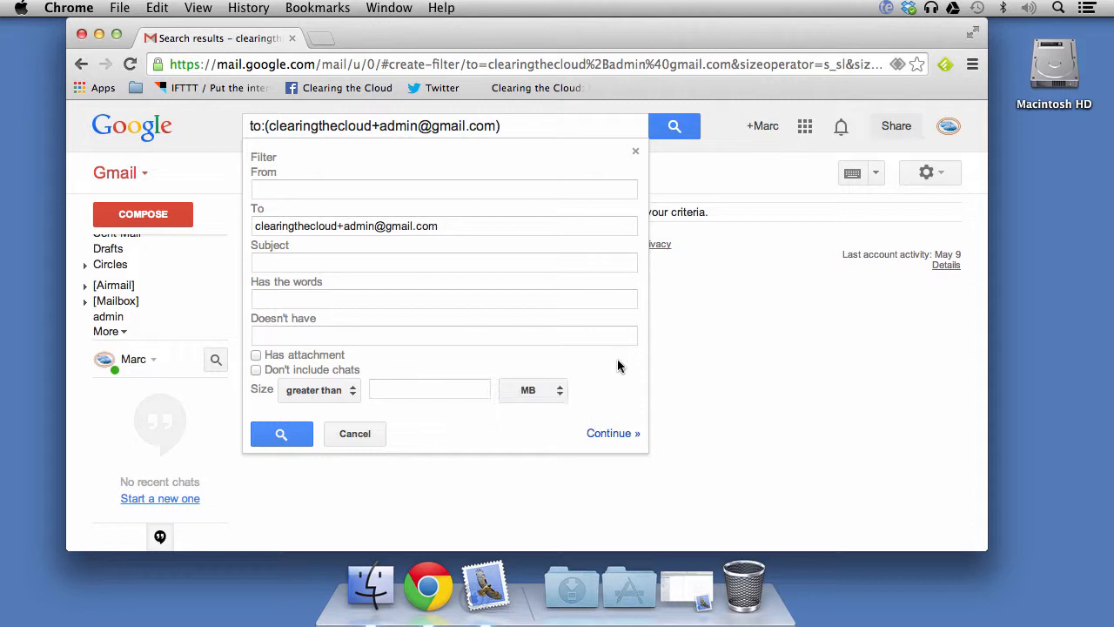
- Continue to the admin filter's actions and browse the Categorize as options without choosing one
left_click(612, 434)
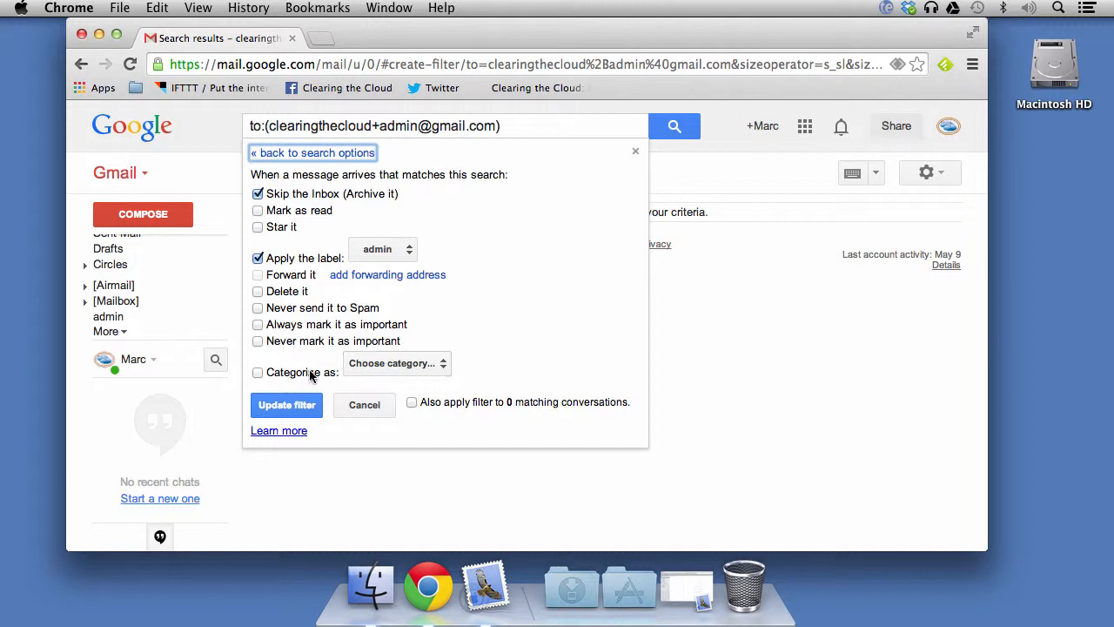
left_click(408, 365)
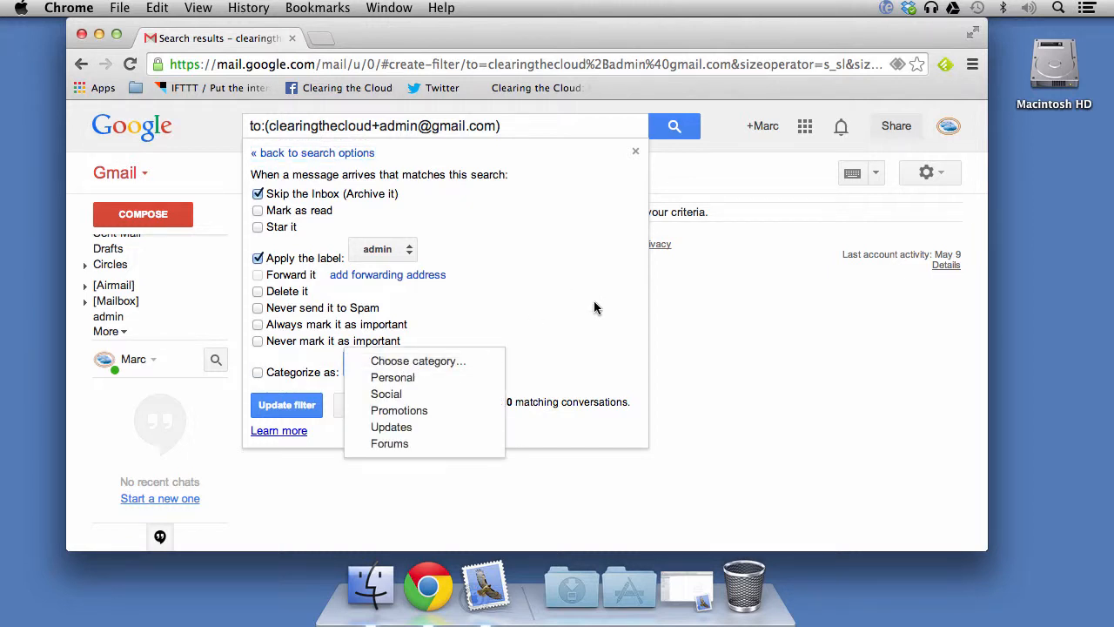
left_click(566, 323)
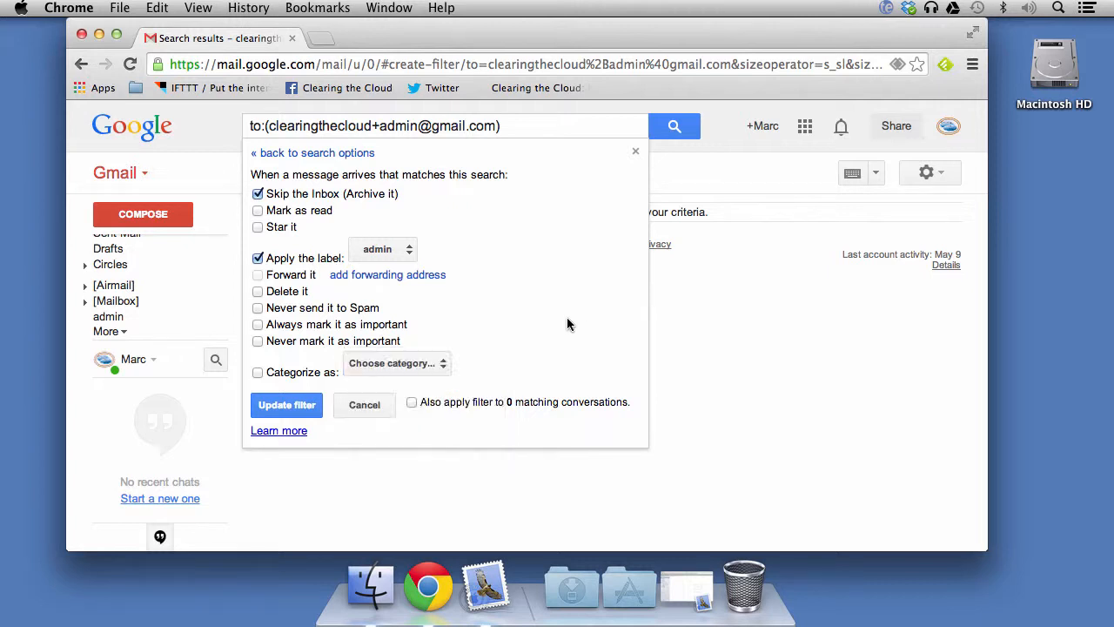
- Cancel editing the admin filter, leaving it unchanged, and go back to the Inbox
left_click(361, 407)
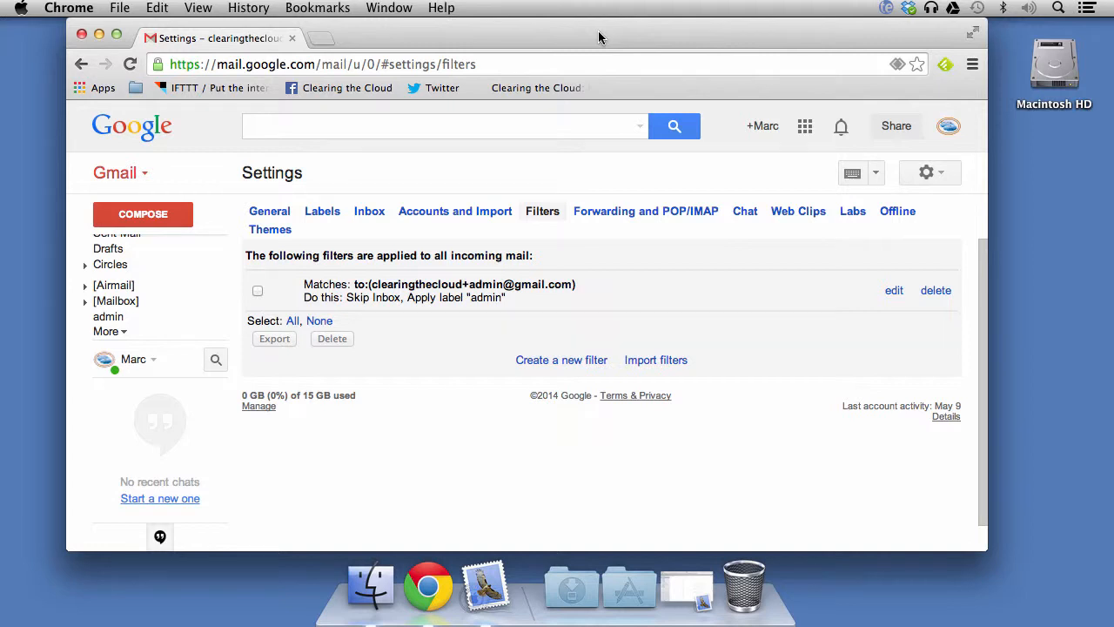
mouse_move(139, 277)
left_click(122, 243)
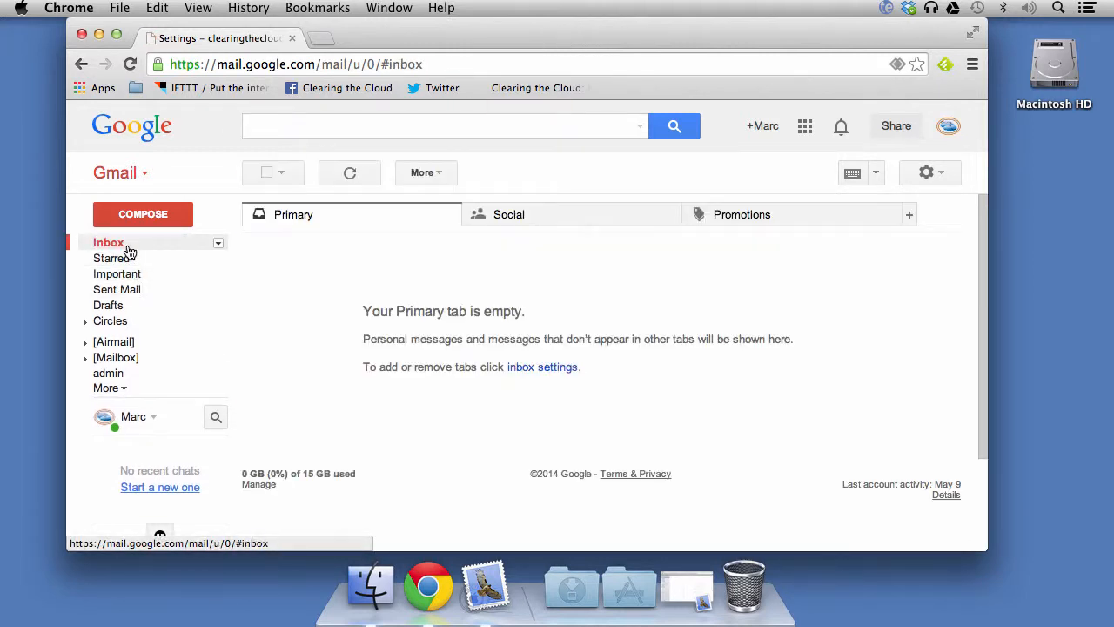